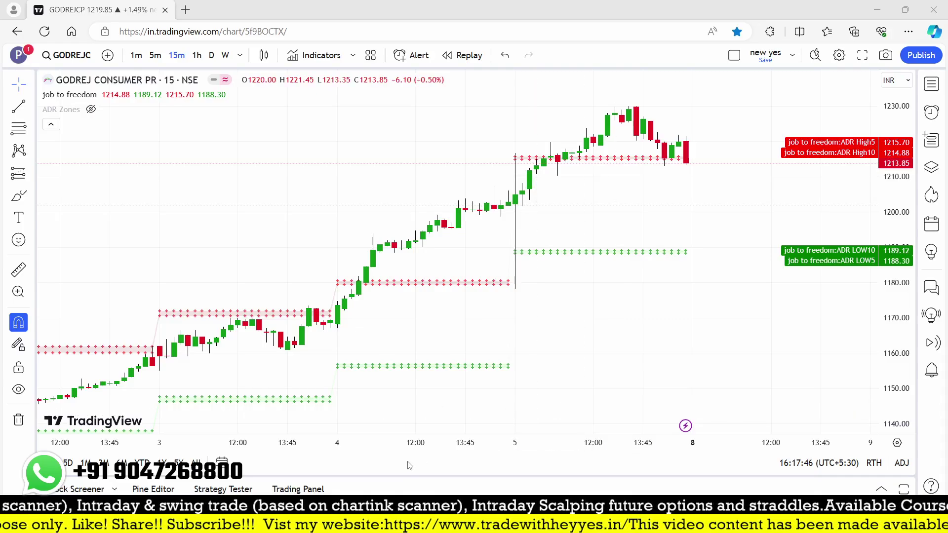
# - After reviewing the GODREJCP 15m ADR Zones chart, go to Chartink's scanner results listing GODREJCP
pyautogui.hotkey('alt', 'Tab')
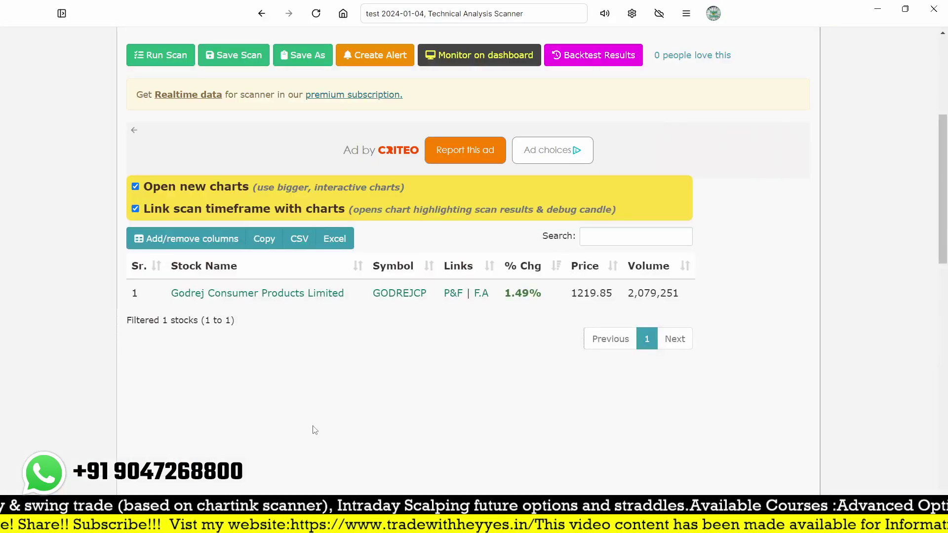
pyautogui.scroll(5, 319, 422)
pyautogui.scroll(-5, 318, 422)
pyautogui.scroll(2, 320, 425)
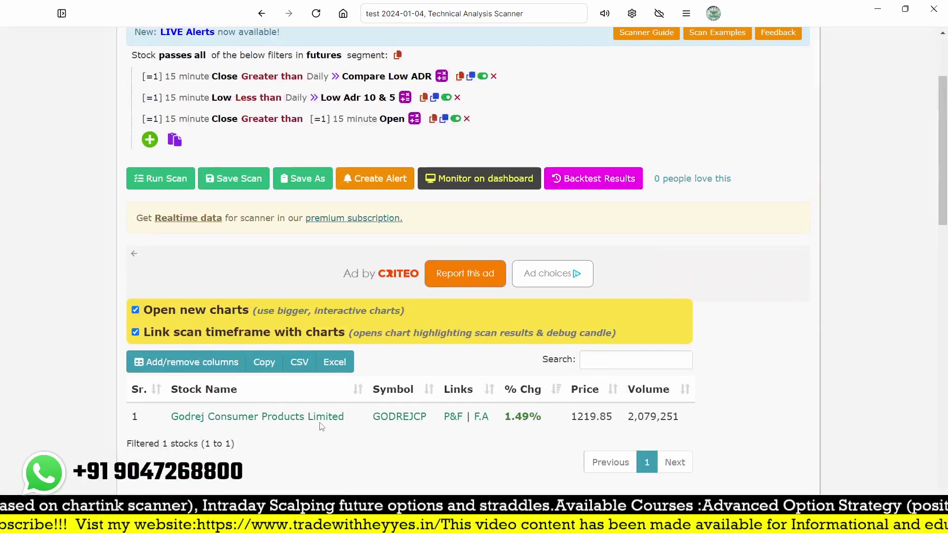
pyautogui.scroll(-4, 321, 425)
pyautogui.scroll(-1, 322, 426)
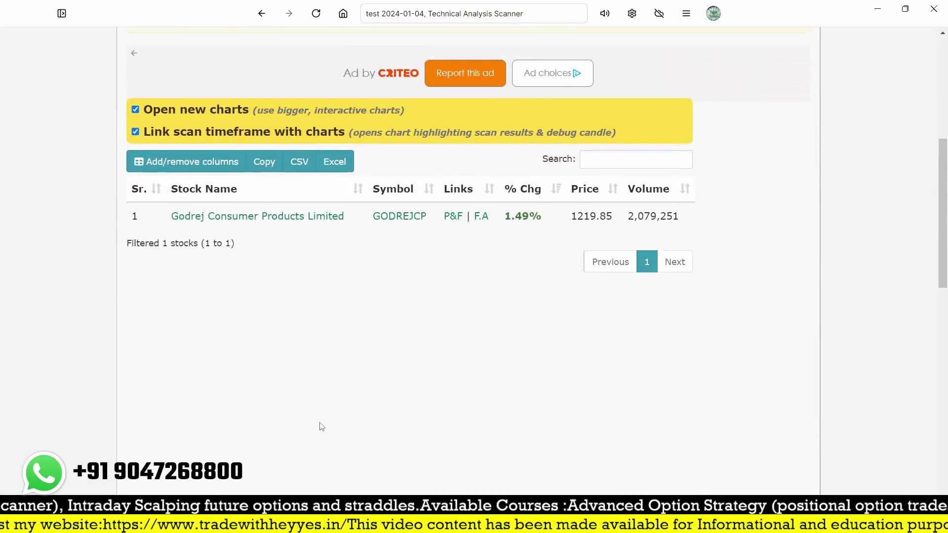
pyautogui.scroll(3, 321, 426)
pyautogui.scroll(-2, 321, 427)
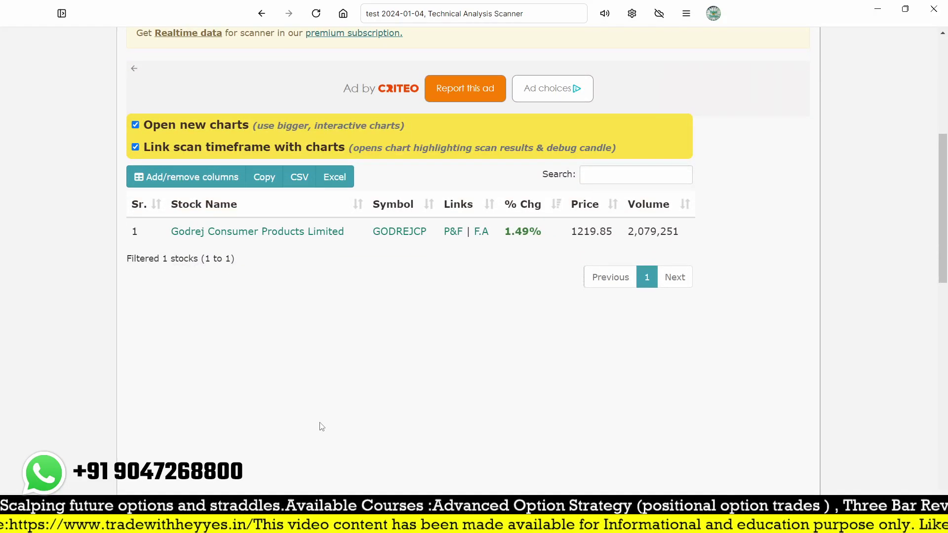
pyautogui.scroll(-1, 322, 427)
pyautogui.scroll(-1, 321, 427)
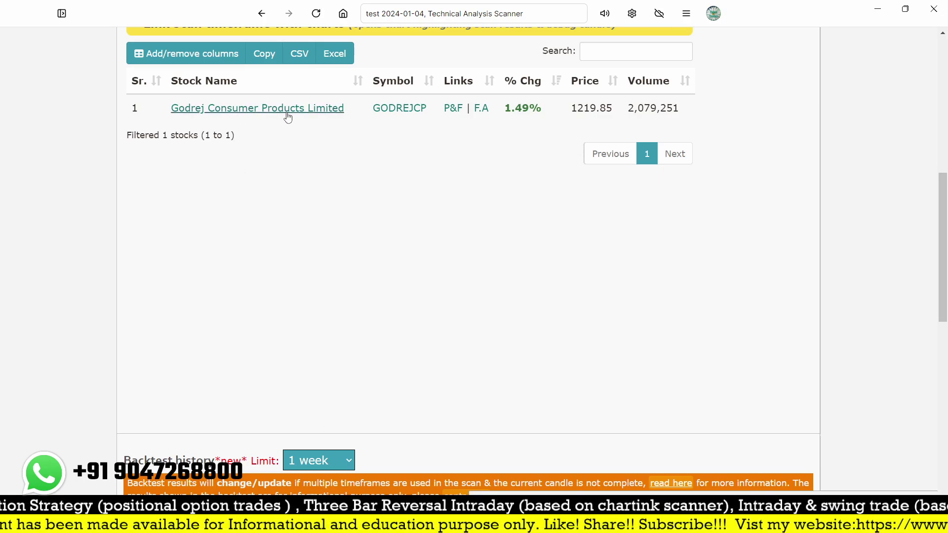
pyautogui.scroll(-7, 302, 294)
pyautogui.moveTo(645, 298)
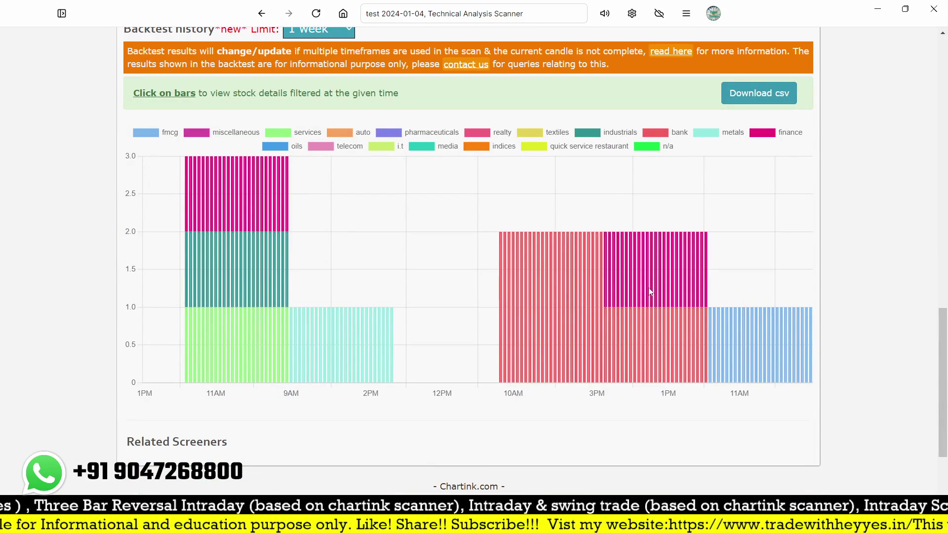
pyautogui.click(643, 309)
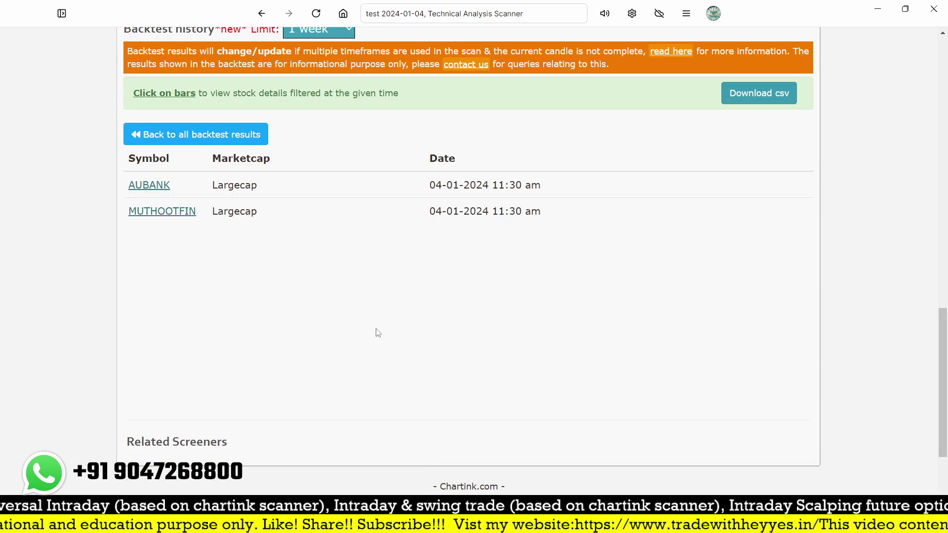
pyautogui.hotkey('alt', 'Tab')
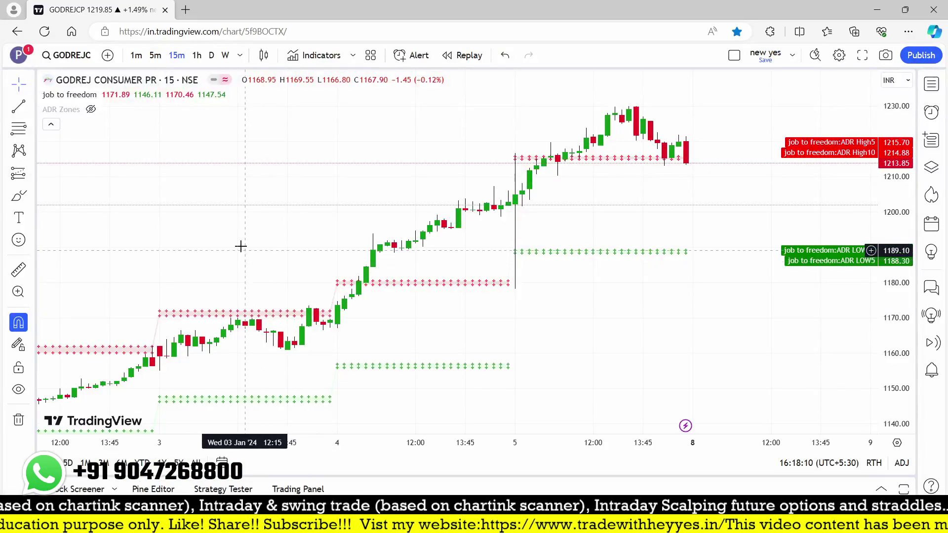
# - Load the AUBANK 15-minute chart, then search 'MUT' and open MUTHOOTFIN
pyautogui.write('AUBANK')
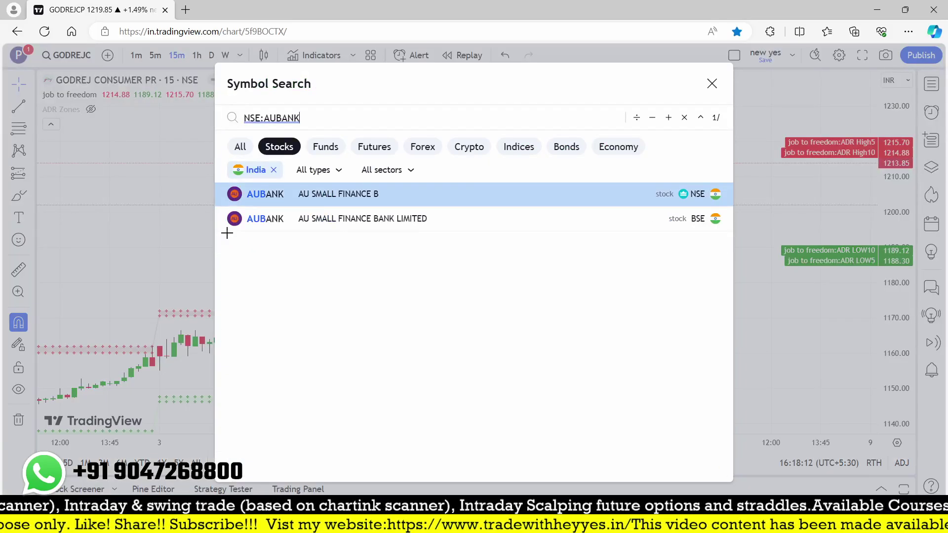
pyautogui.press('Return')
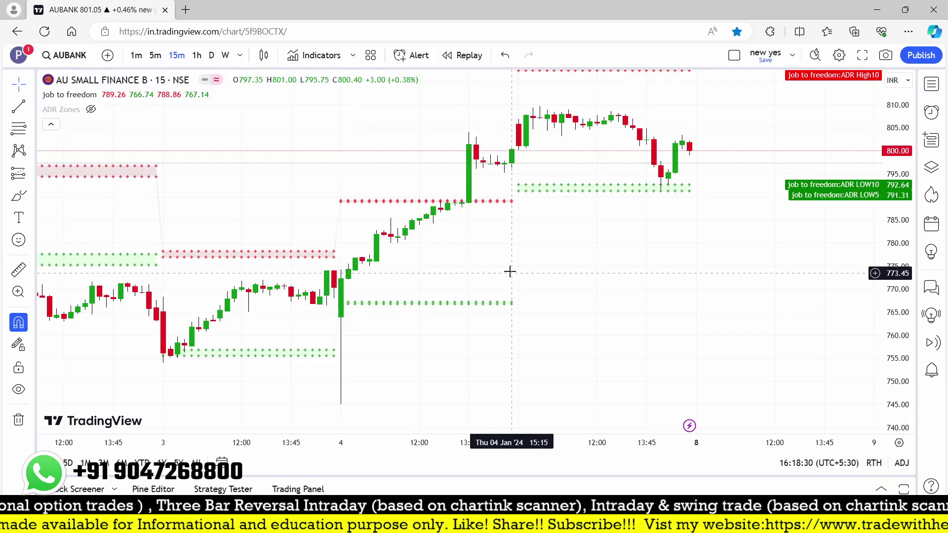
pyautogui.write('MUTU')
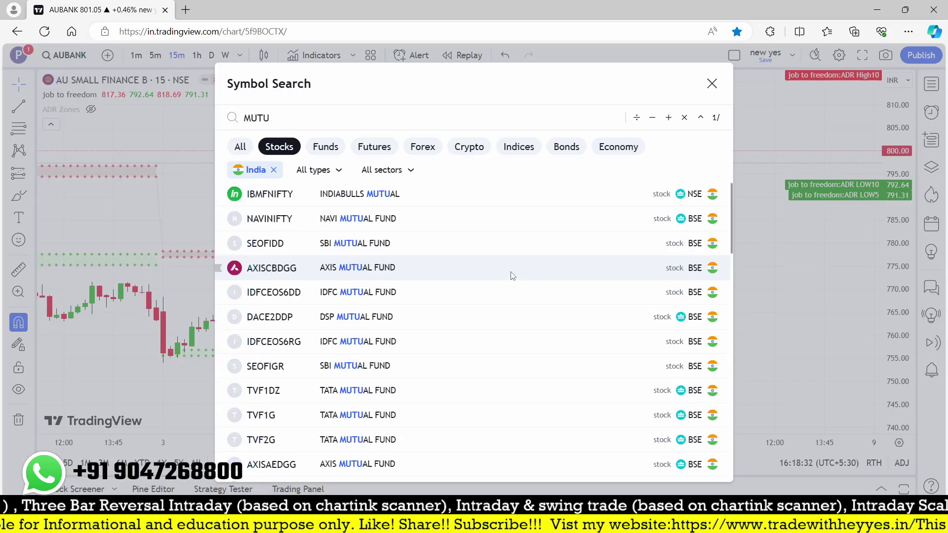
pyautogui.press('Down')
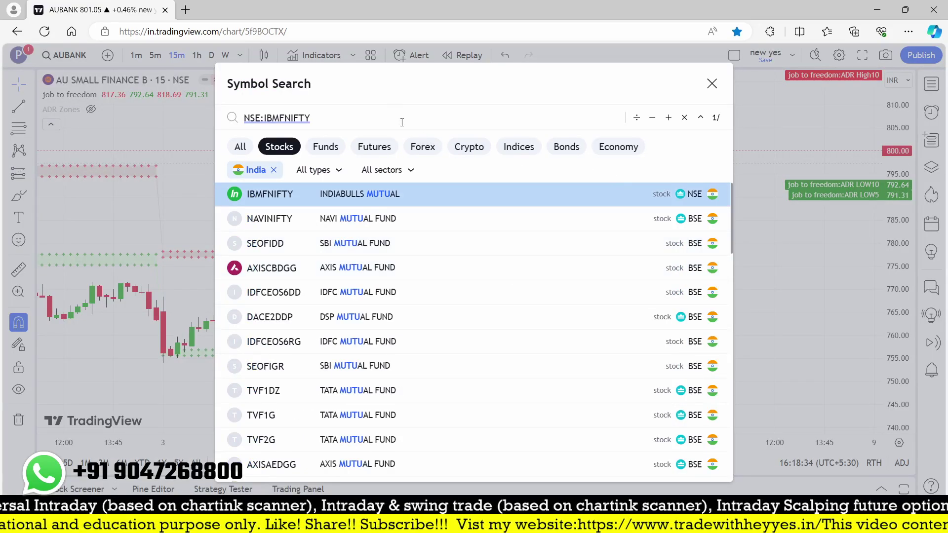
pyautogui.hotkey('ctrl', 'a')
pyautogui.write('MUT')
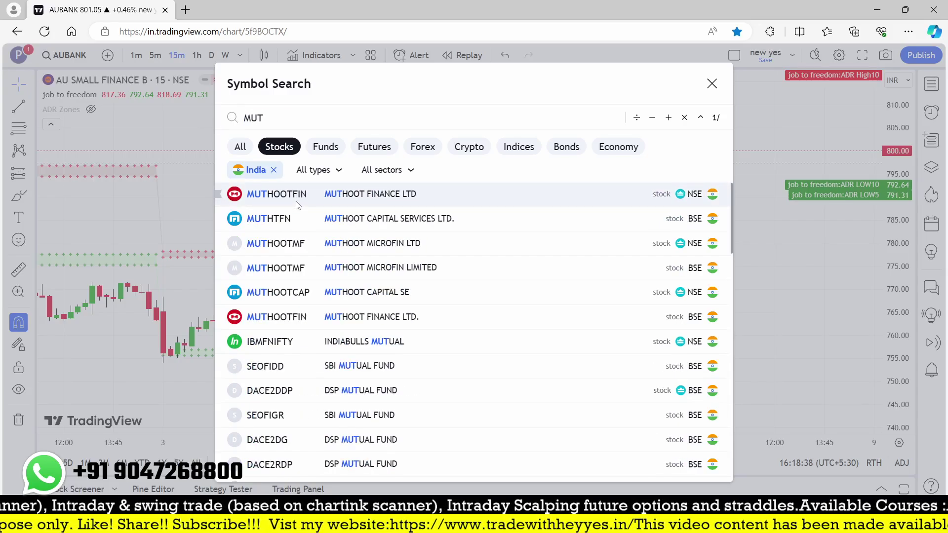
pyautogui.click(320, 194)
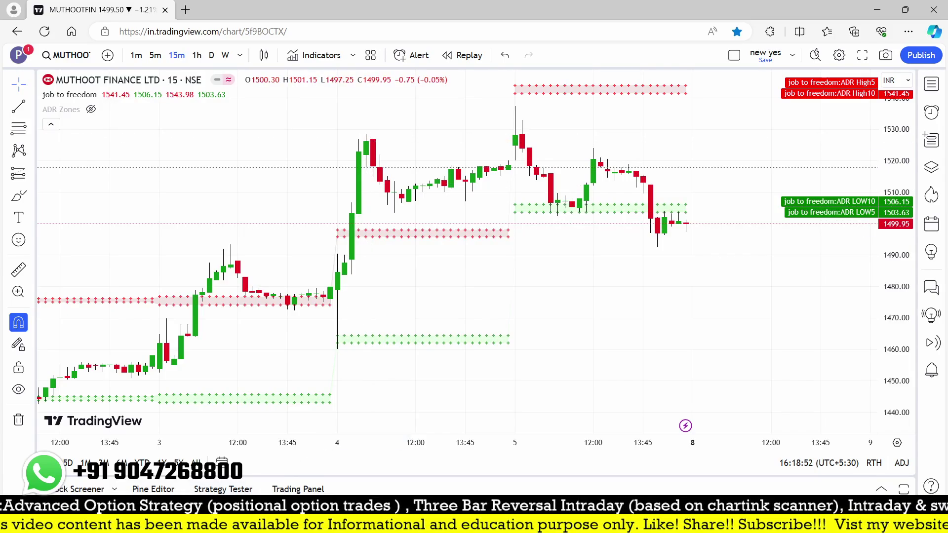
pyautogui.hotkey('alt', 'Tab')
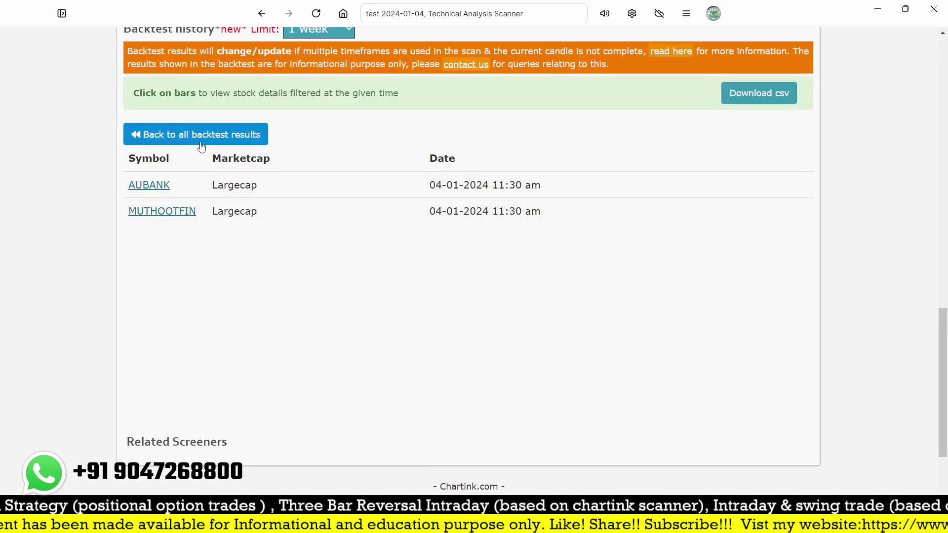
pyautogui.scroll(4, 321, 229)
pyautogui.scroll(5, 321, 228)
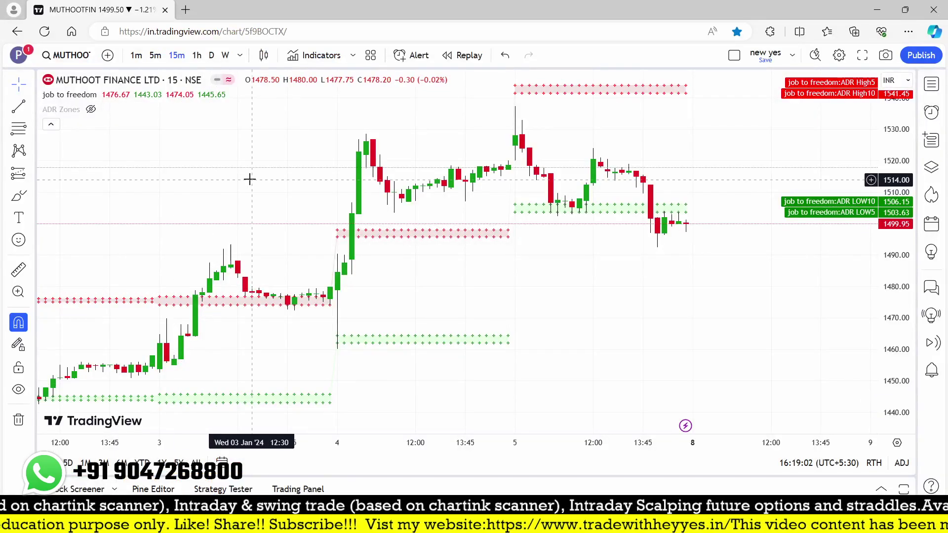
# - Search 'GOD' and load GODREJCP, showing ADR High5 1215.70 and ADR Low5 1188.30 zones
pyautogui.write('GOD')
pyautogui.press('Down')
pyautogui.press('Down')
pyautogui.press('Return')
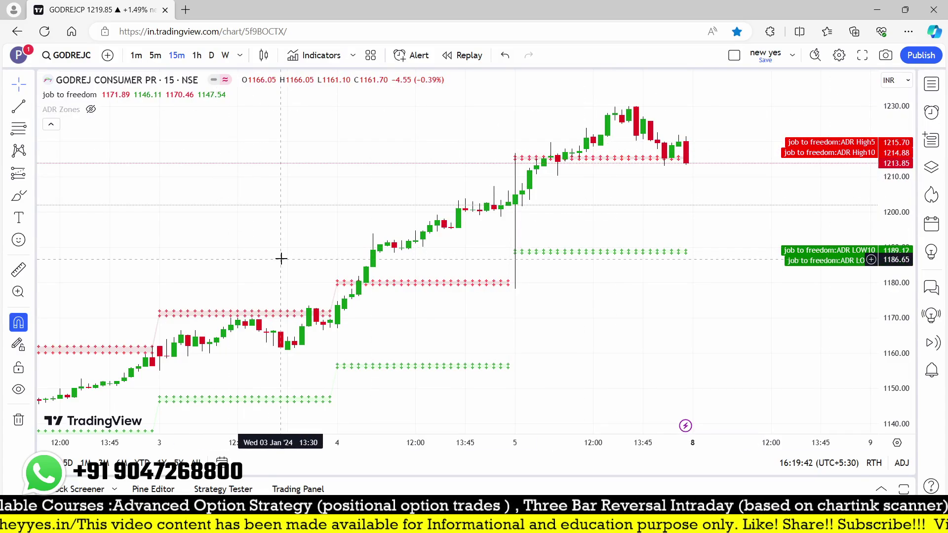
# - Load the CHAMBLFERT 15-minute chart and zoom the time axis to inspect it
pyautogui.write('CHAM')
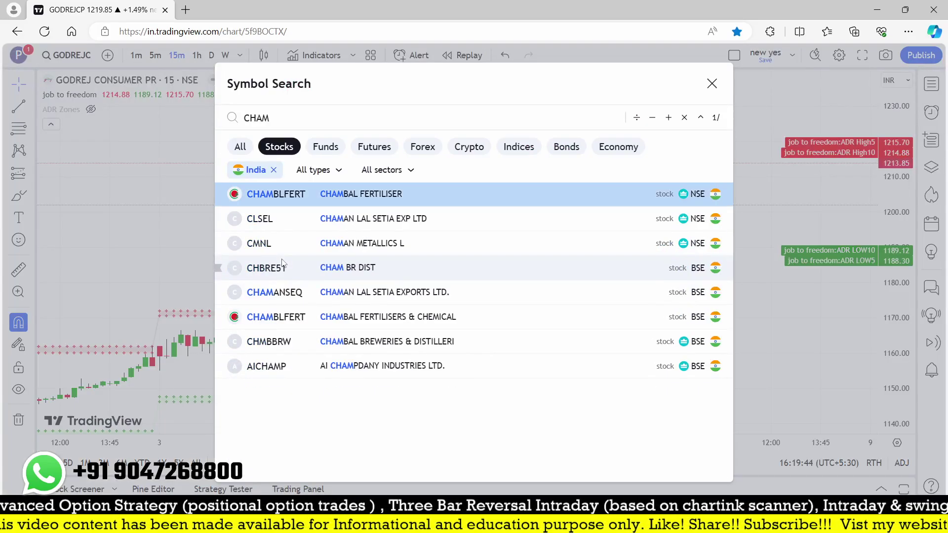
pyautogui.press('Return')
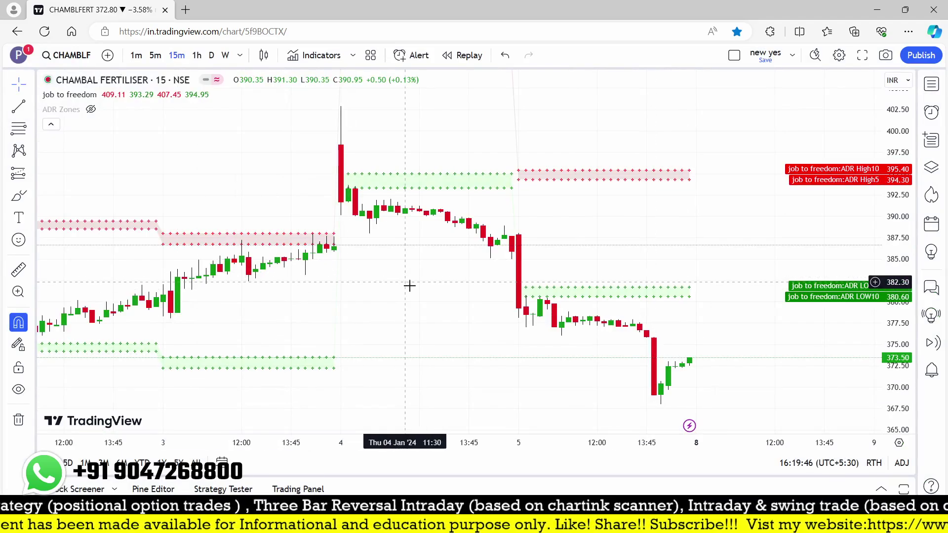
pyautogui.scroll(-5, 409, 285)
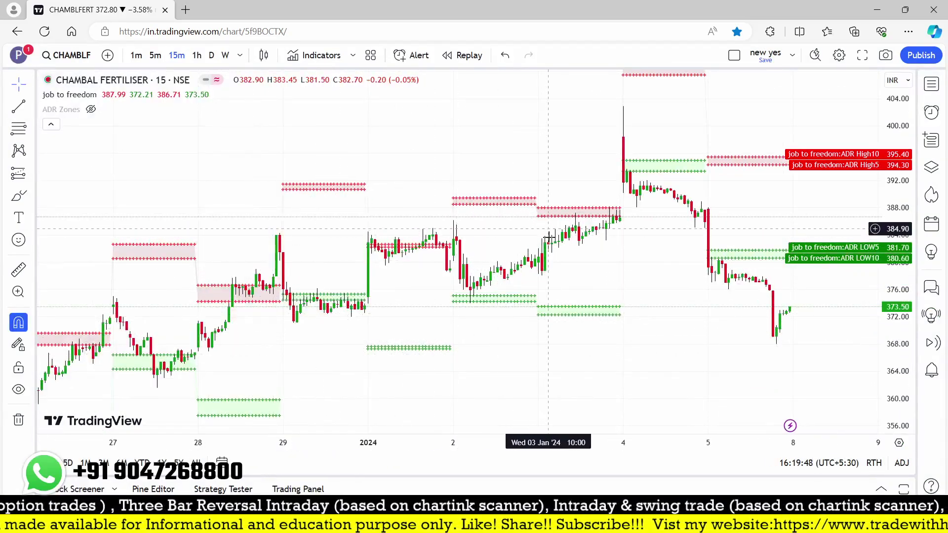
pyautogui.scroll(3, 546, 253)
pyautogui.scroll(-2, 504, 240)
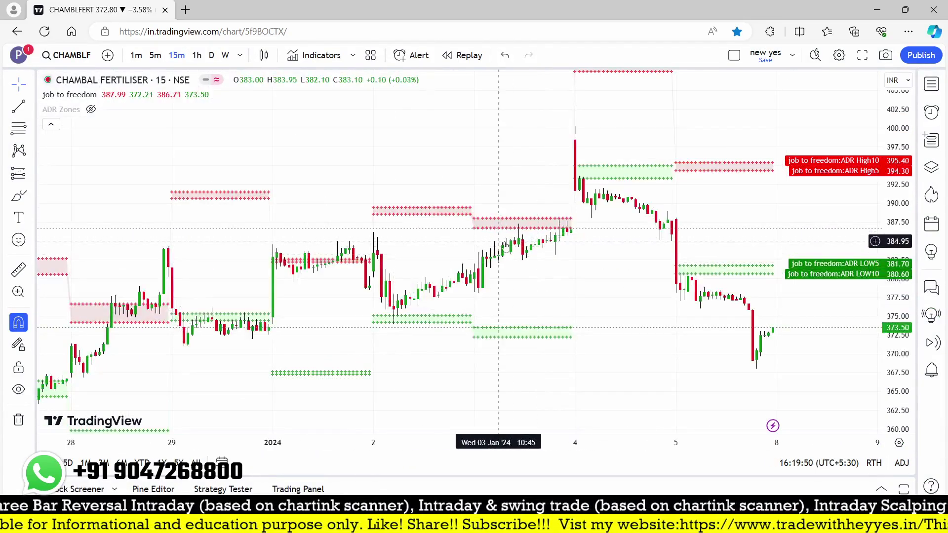
pyautogui.scroll(2, 504, 240)
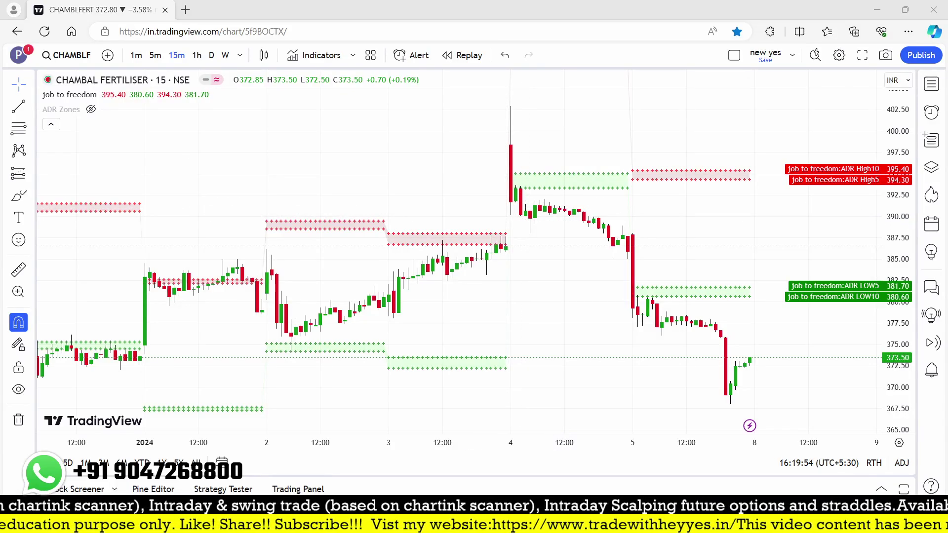
pyautogui.moveTo(487, 164); pyautogui.dragTo(540, 228)
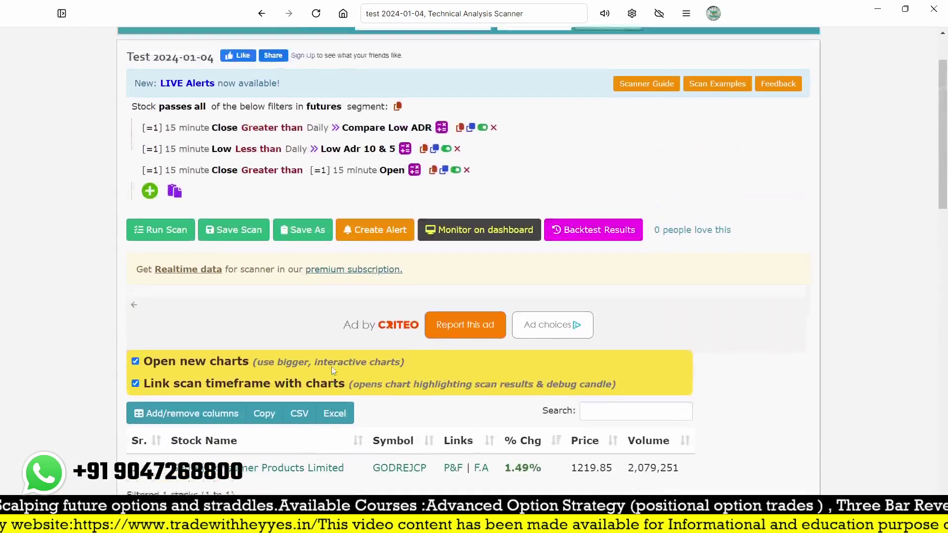
# - View the Test 2024-01-04 scan's three 15-minute filters, then go back to TradingView
pyautogui.scroll(2, 331, 367)
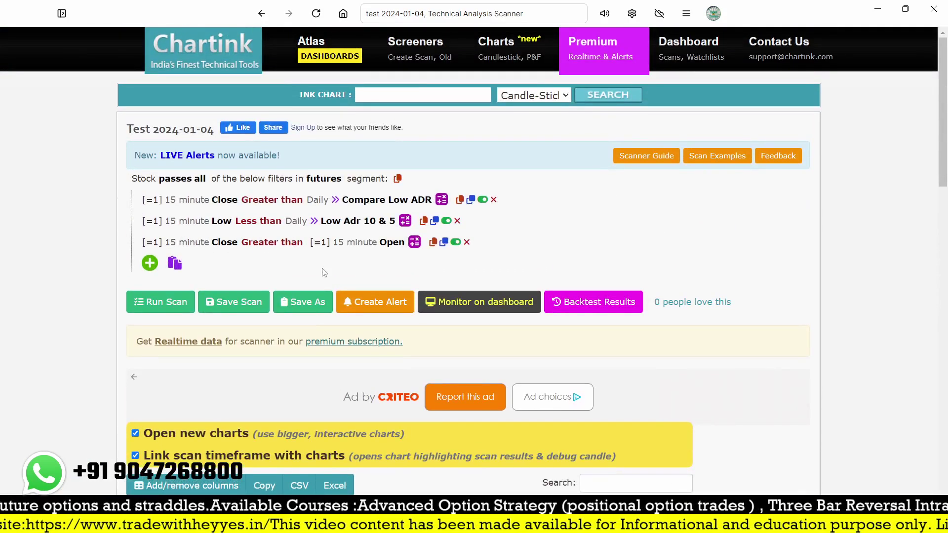
pyautogui.scroll(-1, 486, 342)
pyautogui.scroll(1, 486, 342)
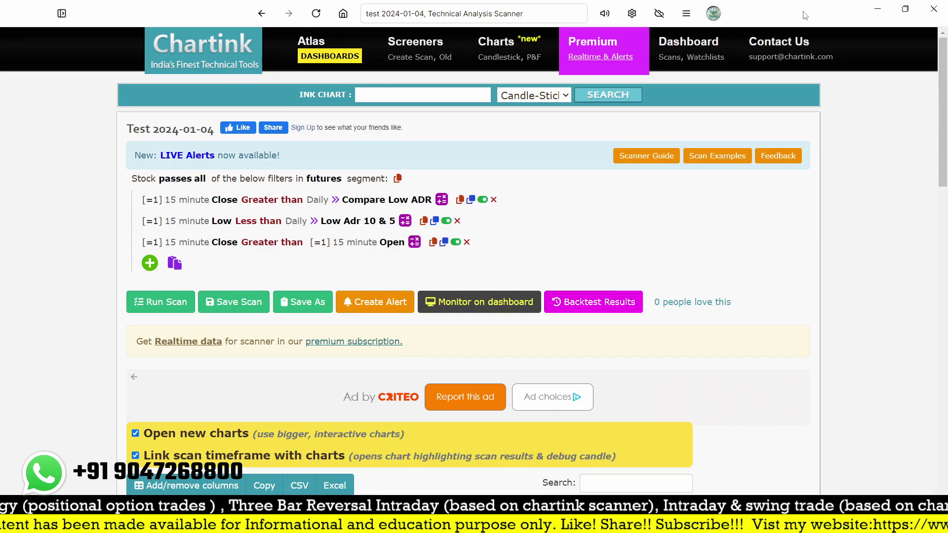
pyautogui.click(878, 9)
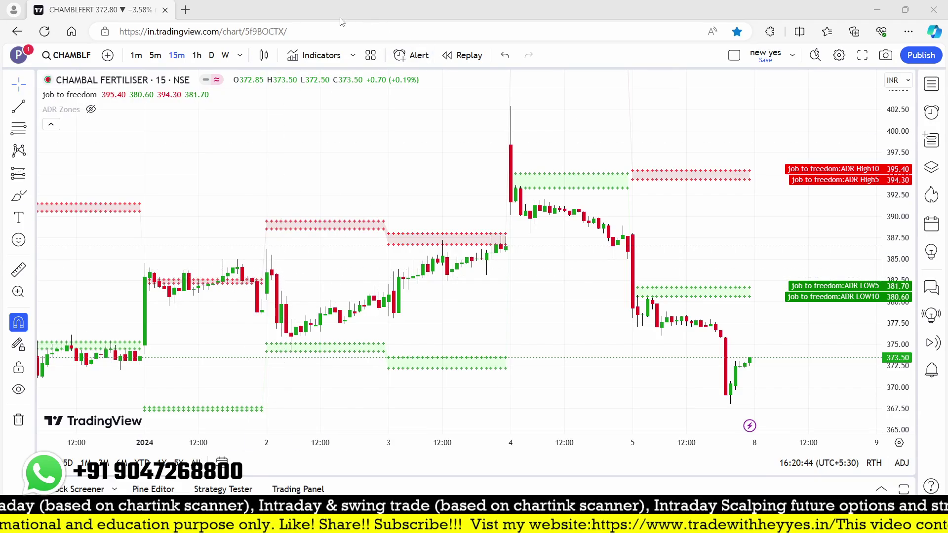
# - Load chartink.com in a new browser tab and start a blank scan via Create Scan
pyautogui.click(187, 9)
pyautogui.write('ch')
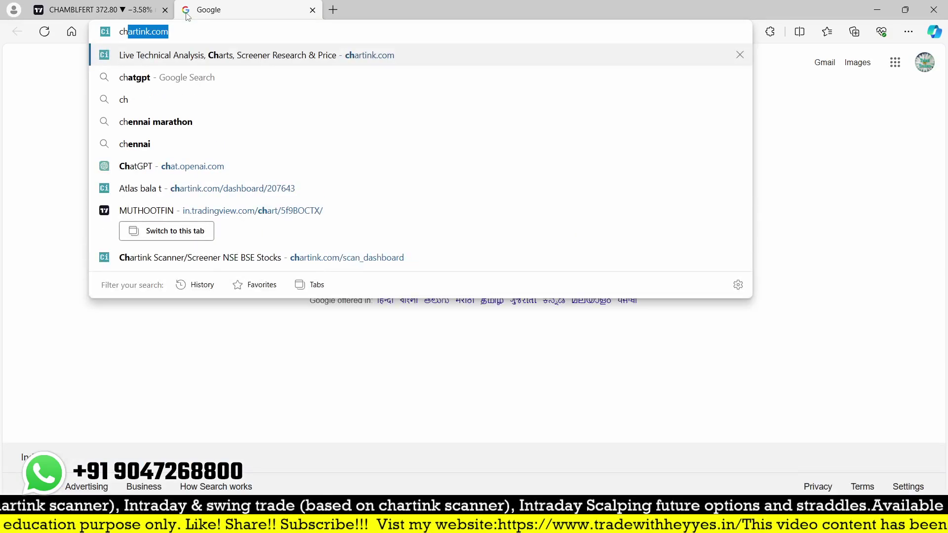
pyautogui.press('Return')
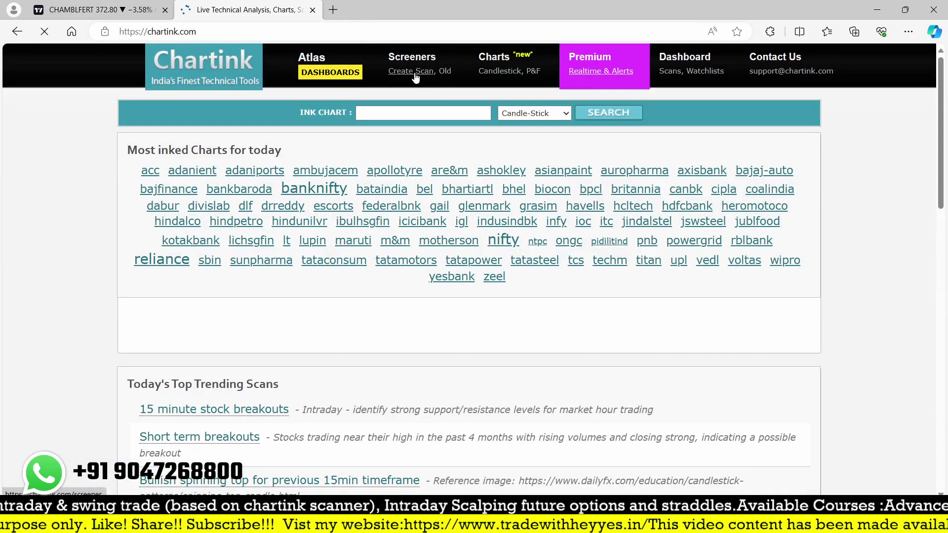
pyautogui.click(410, 72)
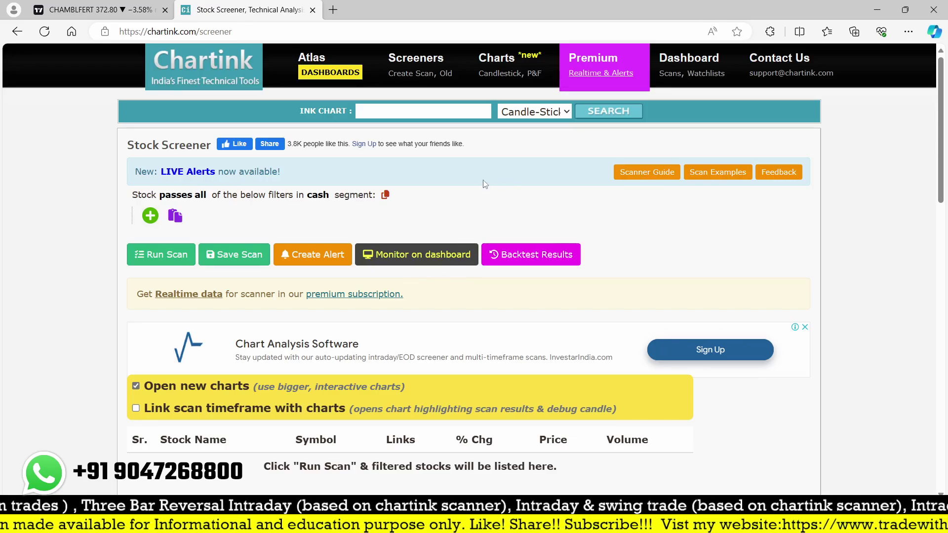
# - Switch the scan segment from cash to futures and add a 'Close Less than' filter
pyautogui.click(318, 196)
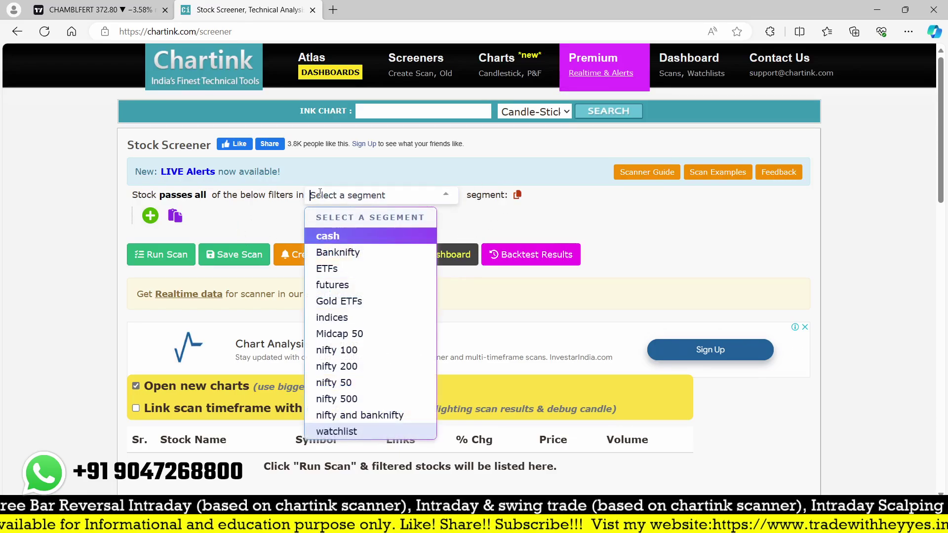
pyautogui.click(334, 286)
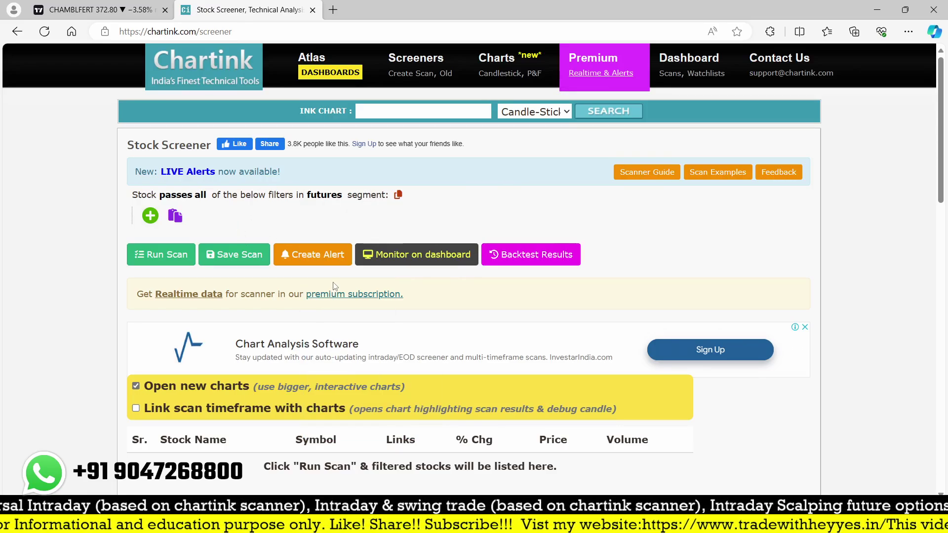
pyautogui.click(151, 218)
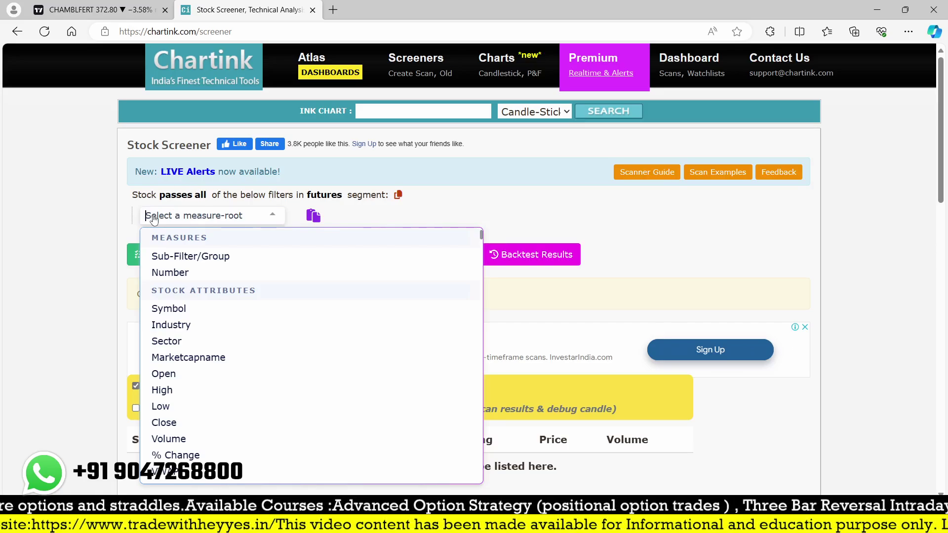
pyautogui.write('close')
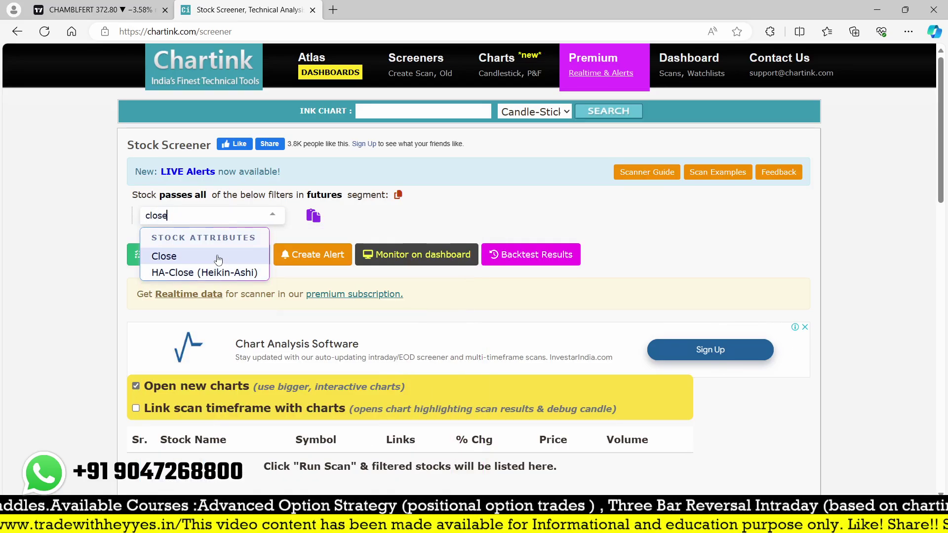
pyautogui.click(218, 256)
pyautogui.write('less')
pyautogui.click(249, 254)
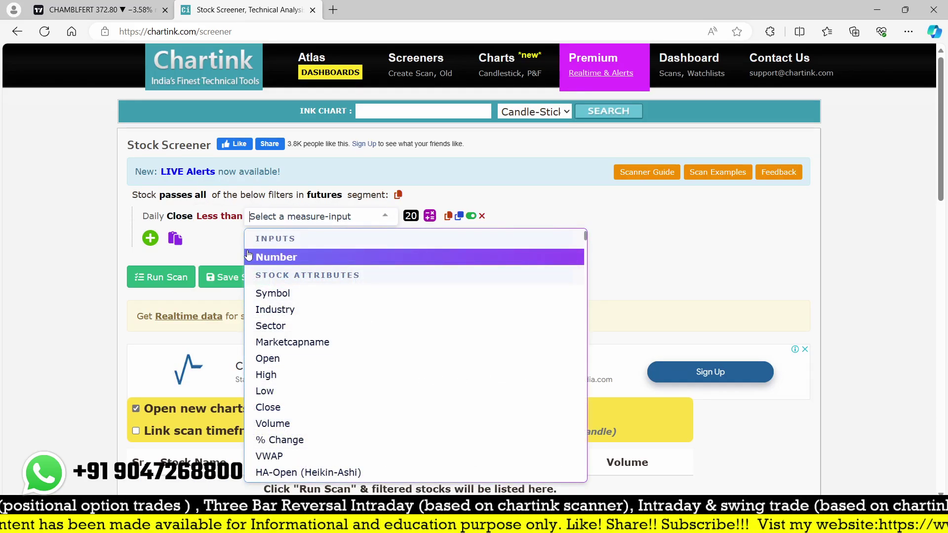
# - Compare the close against Daily Compare High ADR on the 15 minute timeframe
pyautogui.write('compa')
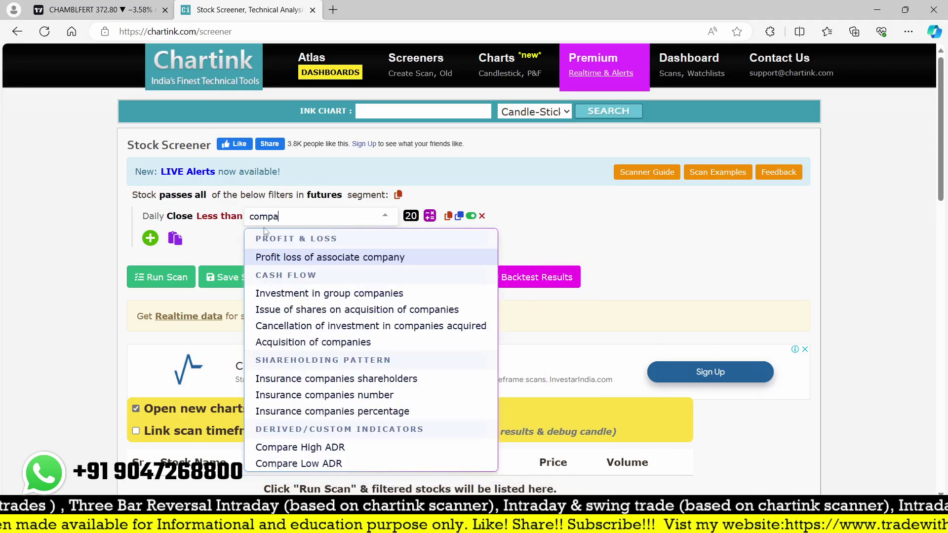
pyautogui.click(322, 448)
pyautogui.click(149, 219)
pyautogui.write('15')
pyautogui.press('Return')
pyautogui.click(147, 219)
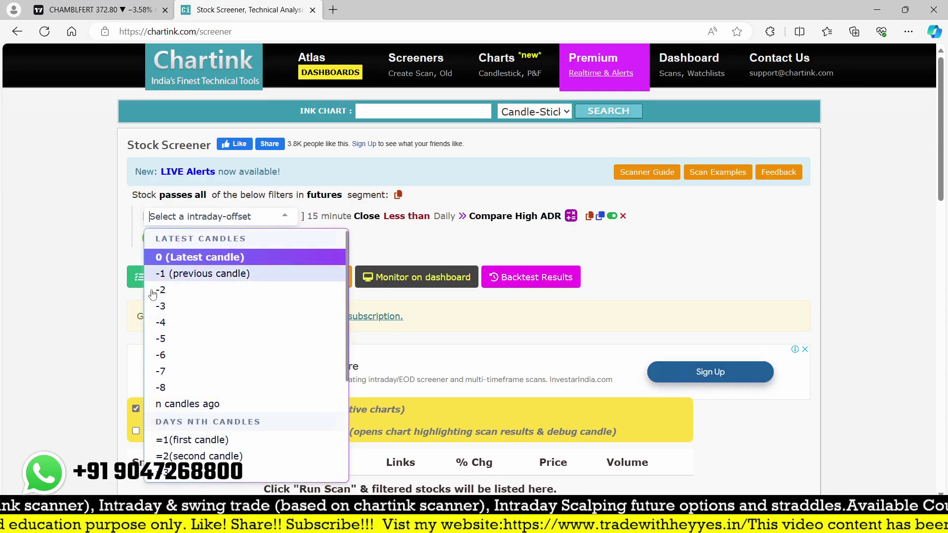
# - Use the first 15-minute candle and run the scan, listing Birlasoft (BSOFT, 3.91%) first
pyautogui.click(179, 439)
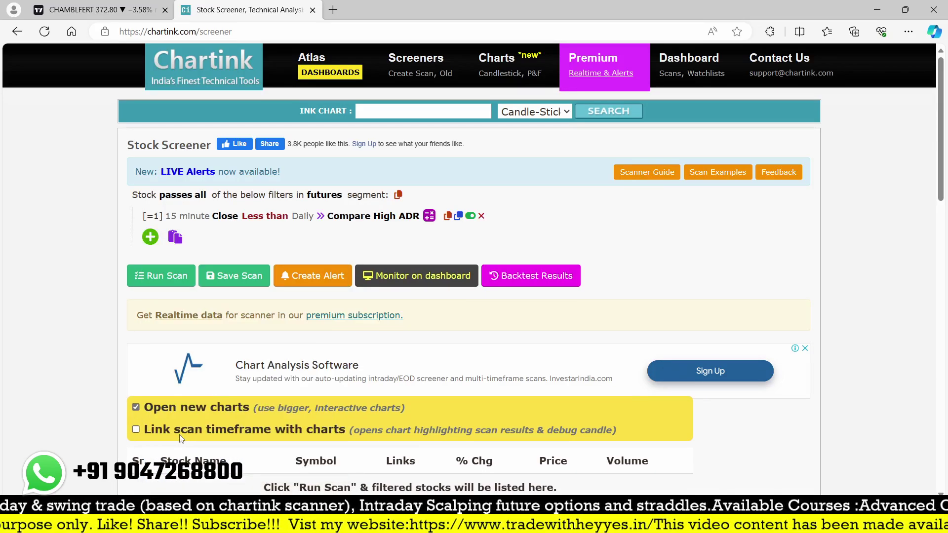
pyautogui.click(158, 279)
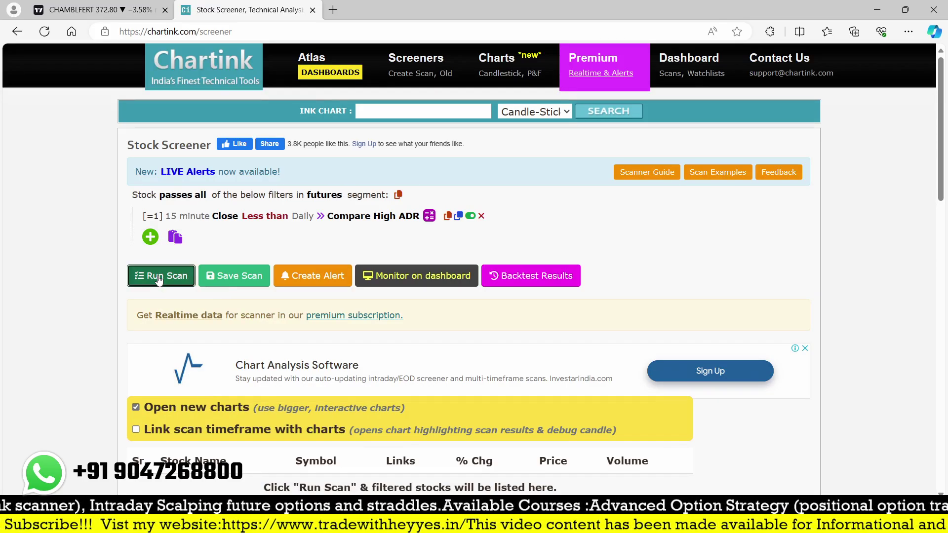
pyautogui.scroll(-7, 383, 261)
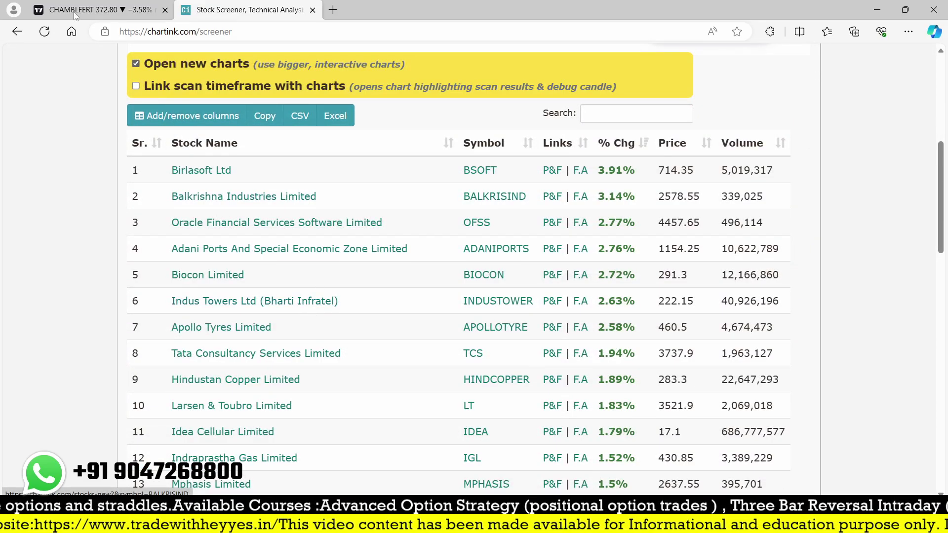
pyautogui.moveTo(65, 4)
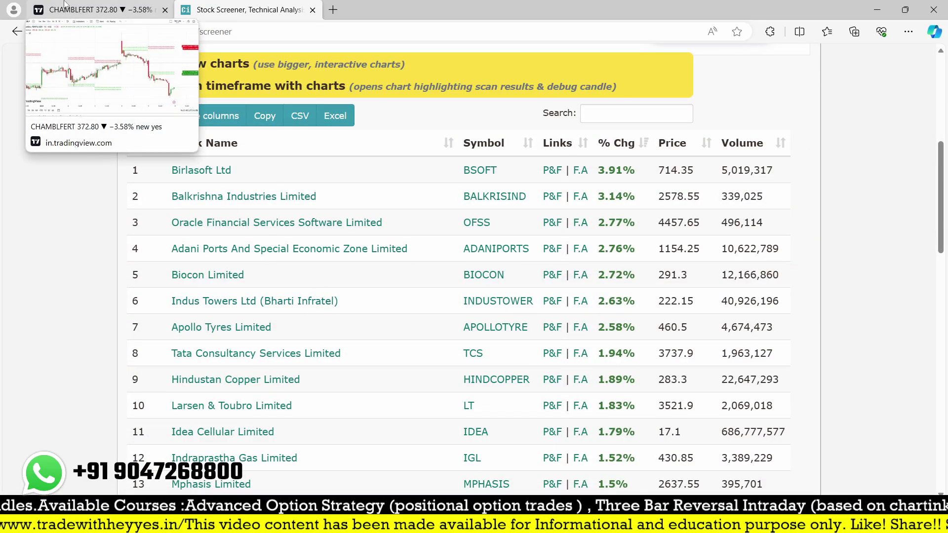
# - Load the NSE:ADANIPORTS 15-minute chart to check the hit, then return to the Chartink screener
pyautogui.click(64, 4)
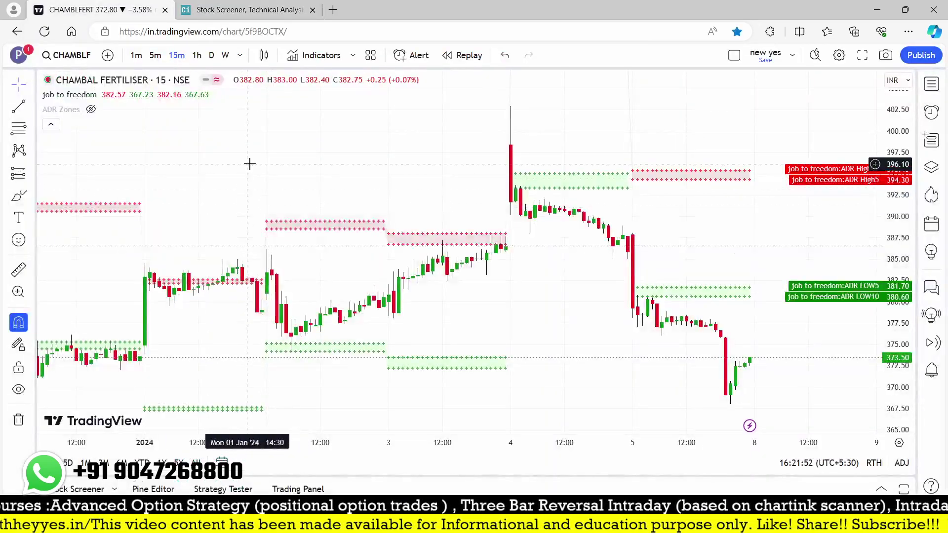
pyautogui.write('ADANI')
pyautogui.press('Down')
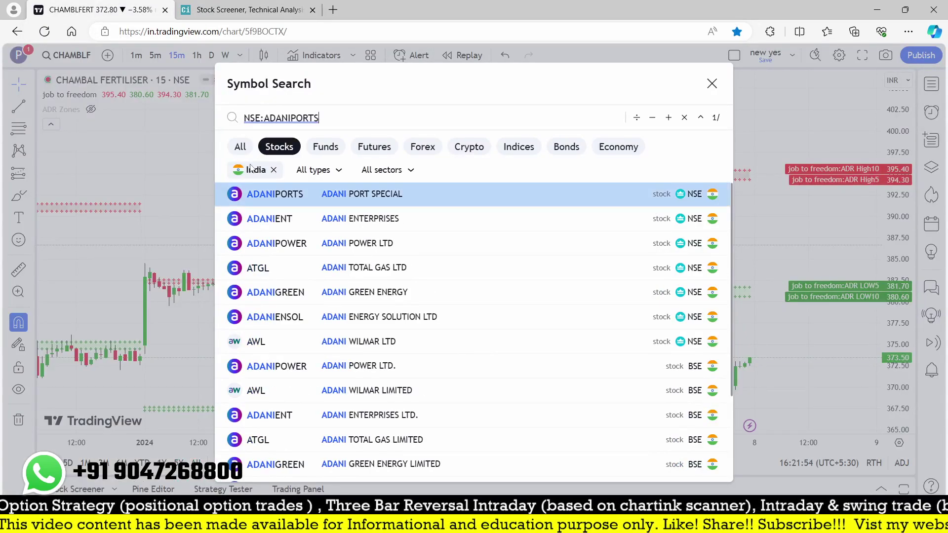
pyautogui.press('Return')
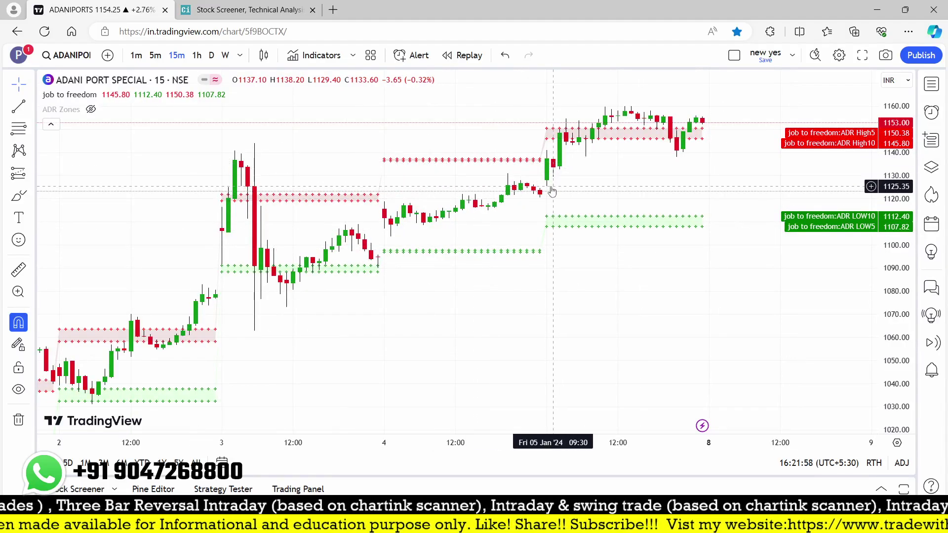
pyautogui.scroll(2, 500, 306)
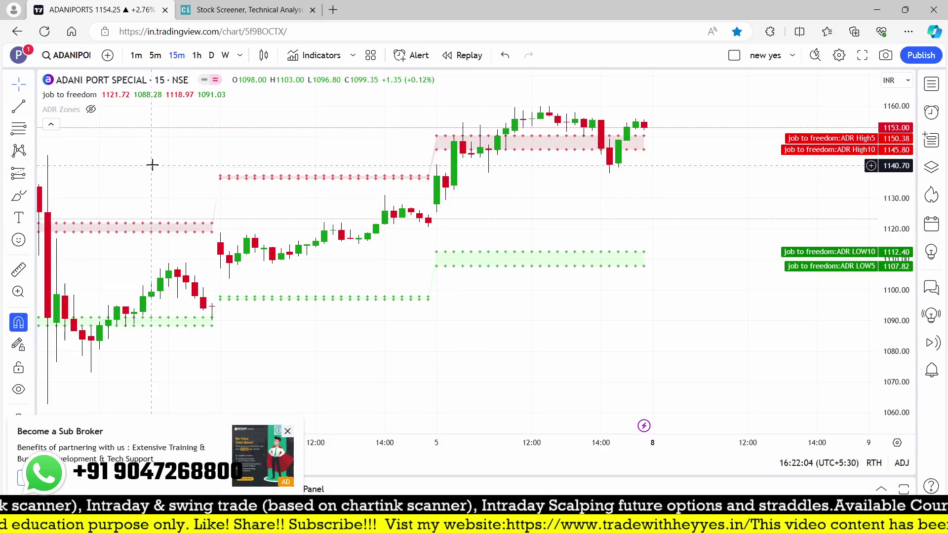
pyautogui.click(235, 4)
pyautogui.scroll(7, 160, 251)
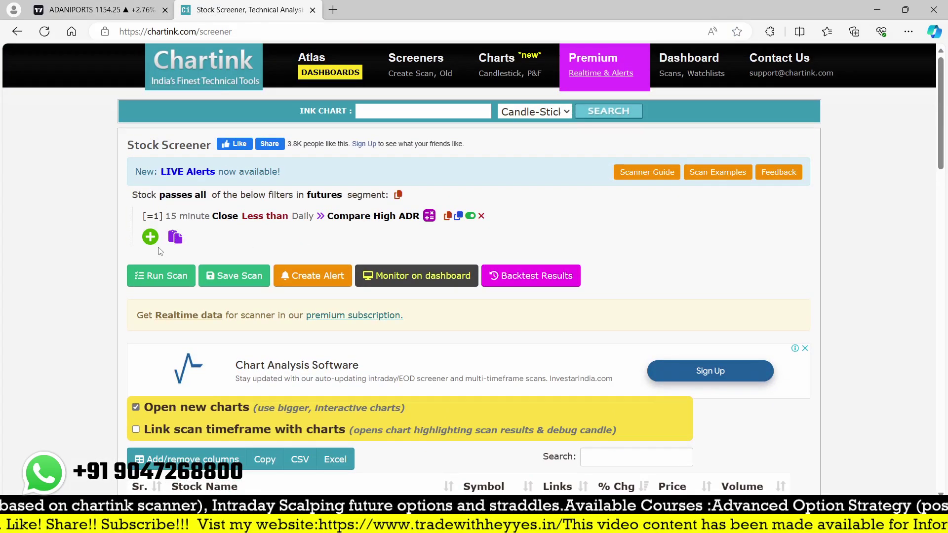
# - Add a second filter measuring the High of the day's first 15-minute candle
pyautogui.click(151, 237)
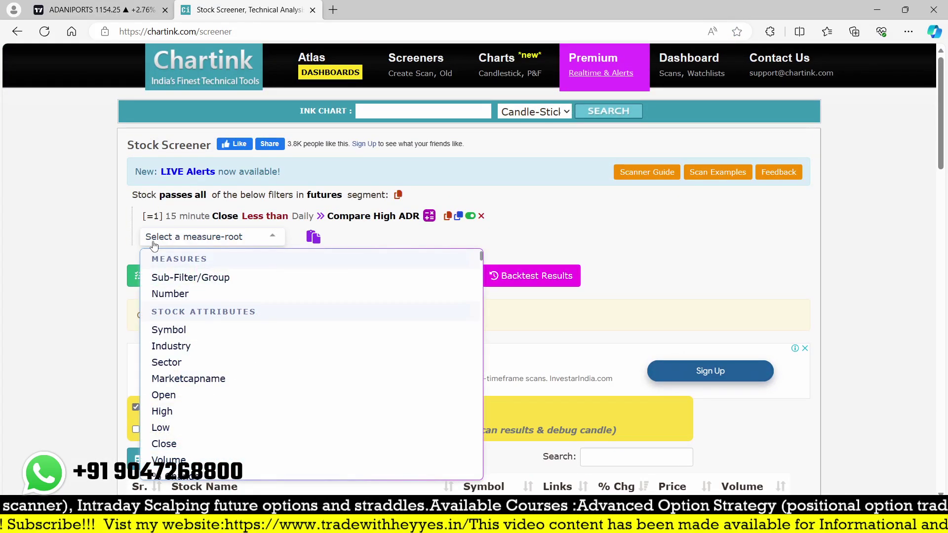
pyautogui.write('high')
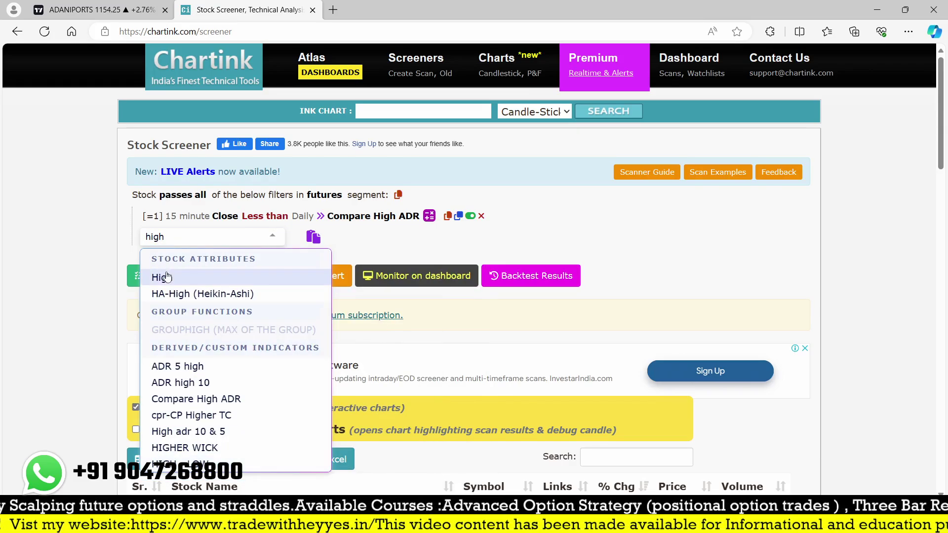
pyautogui.click(167, 277)
pyautogui.click(148, 239)
pyautogui.write('15')
pyautogui.press('Return')
pyautogui.click(148, 239)
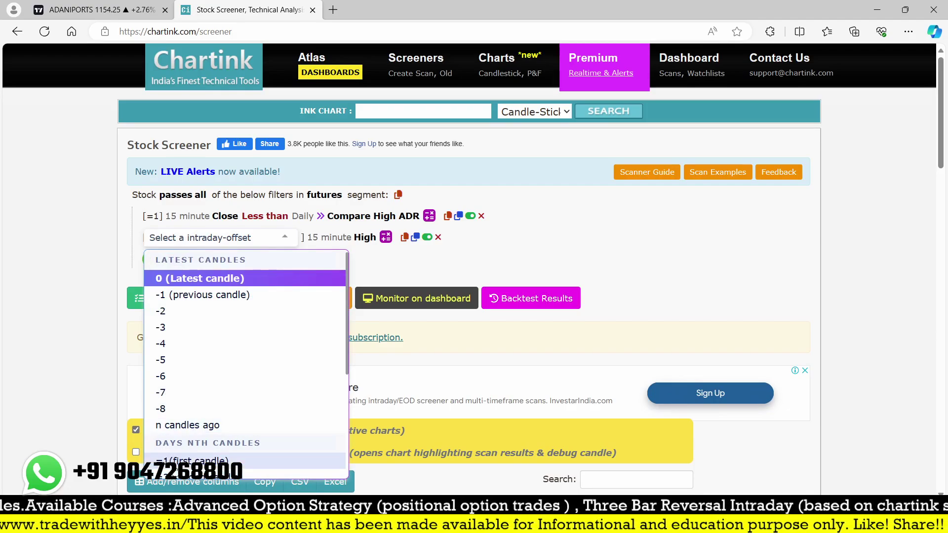
pyautogui.click(193, 460)
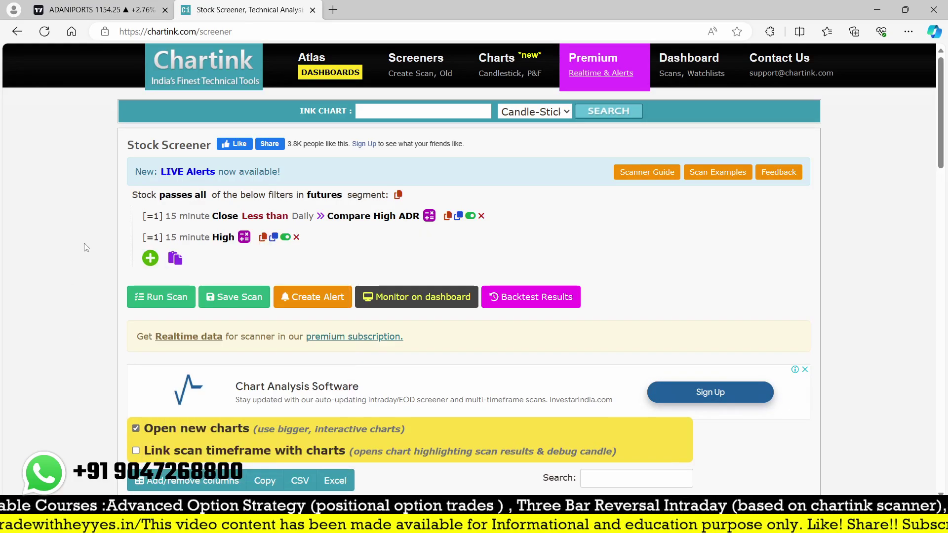
# - Make that High Greater than the High adr 10 & 5 indicator
pyautogui.click(243, 237)
pyautogui.write('gre')
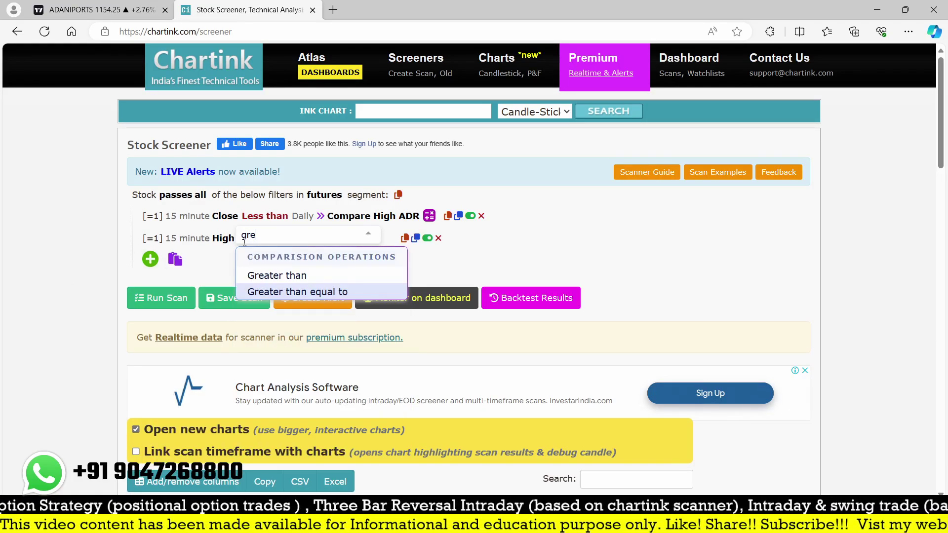
pyautogui.click(268, 279)
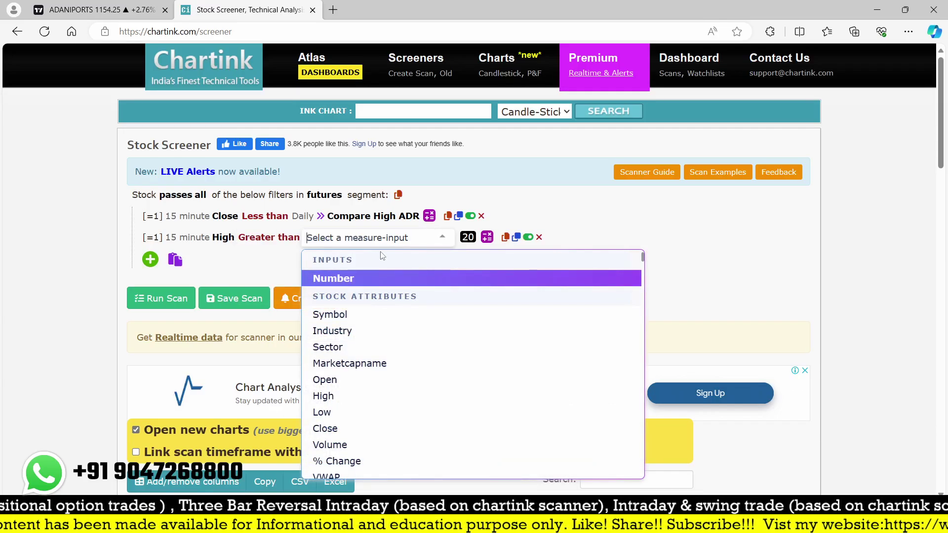
pyautogui.write('high')
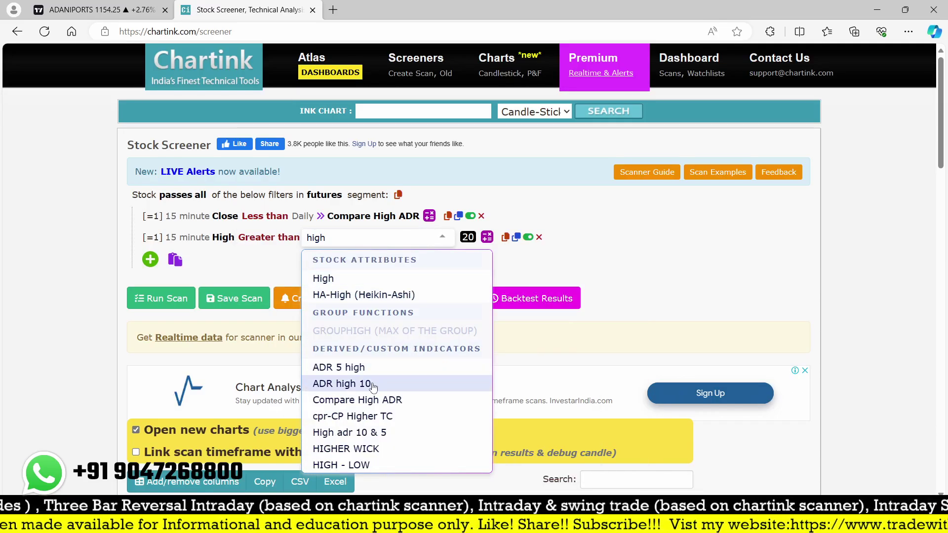
pyautogui.click(365, 433)
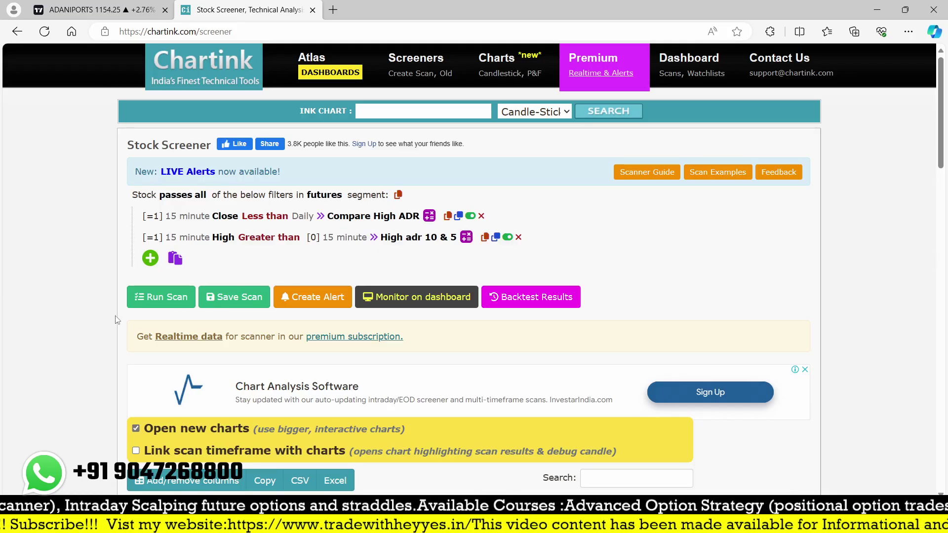
# - Run the scan twice and scroll through results led by Hindustan Copper and Idea Cellular
pyautogui.click(161, 297)
pyautogui.scroll(-10, 283, 309)
pyautogui.scroll(-5, 283, 309)
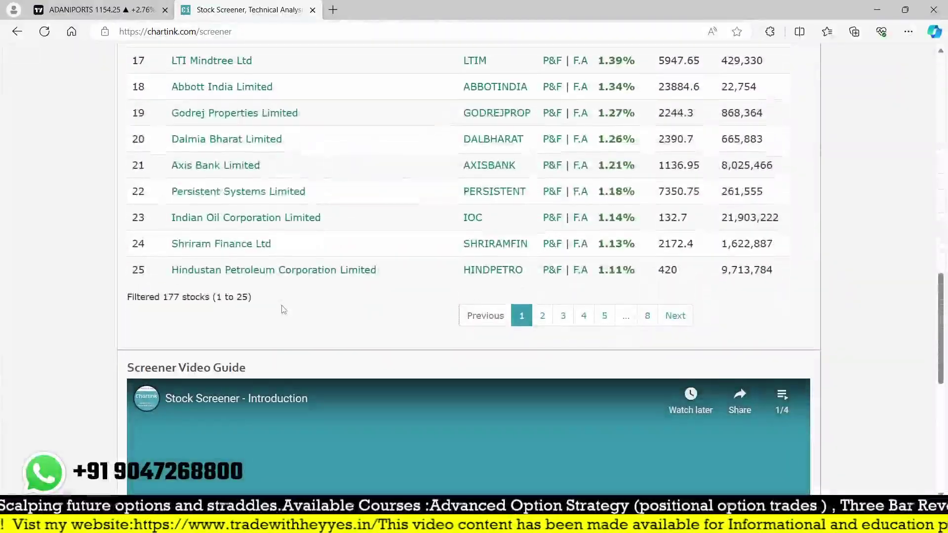
pyautogui.scroll(10, 303, 344)
pyautogui.scroll(6, 303, 344)
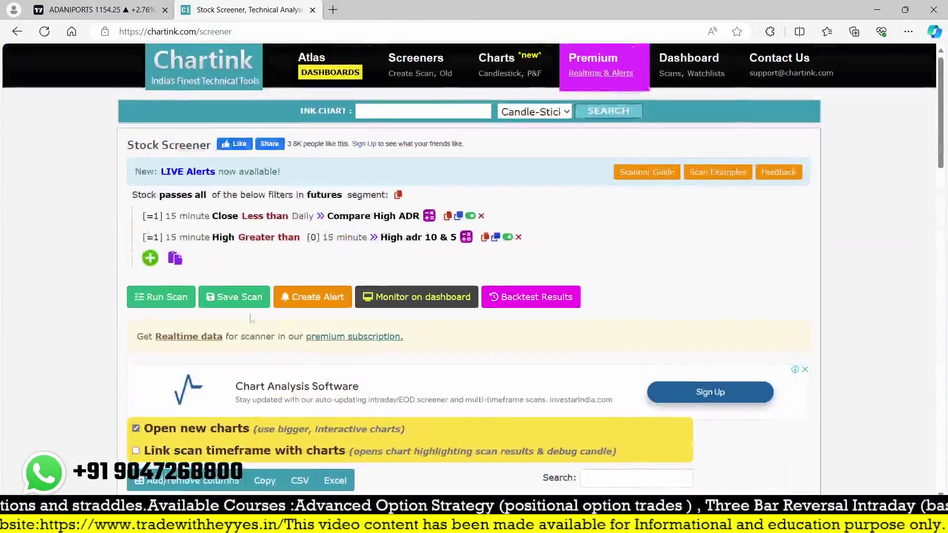
pyautogui.click(158, 297)
pyautogui.scroll(-5, 331, 238)
pyautogui.scroll(-10, 331, 238)
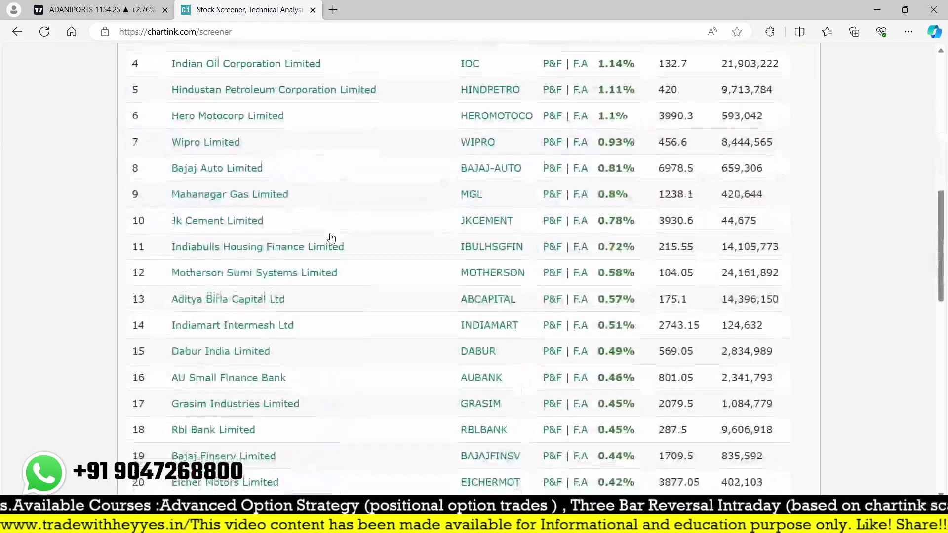
pyautogui.scroll(3, 225, 379)
pyautogui.scroll(10, 225, 379)
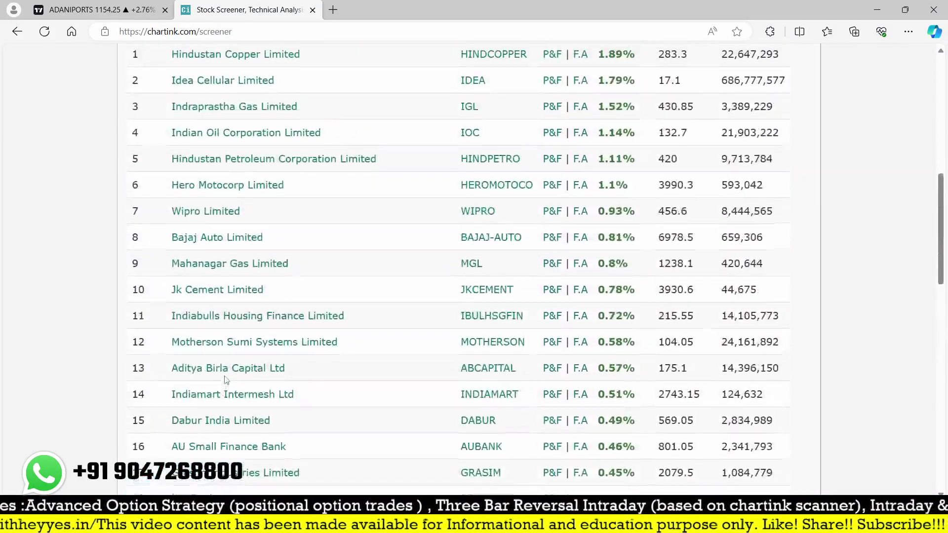
pyautogui.scroll(-5, 335, 275)
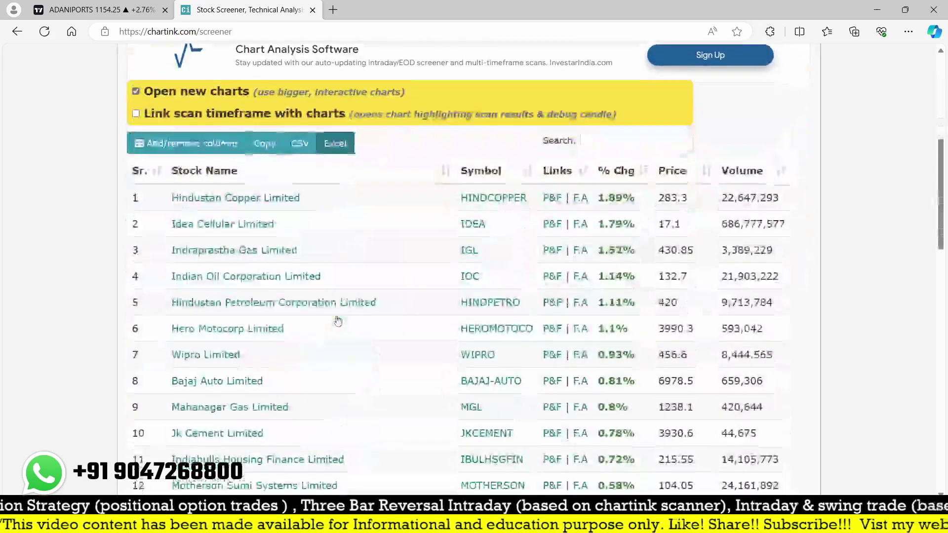
# - Load the 15-minute HINDCOPPER chart in TradingView, then return to the Chartink screener
pyautogui.click(89, 9)
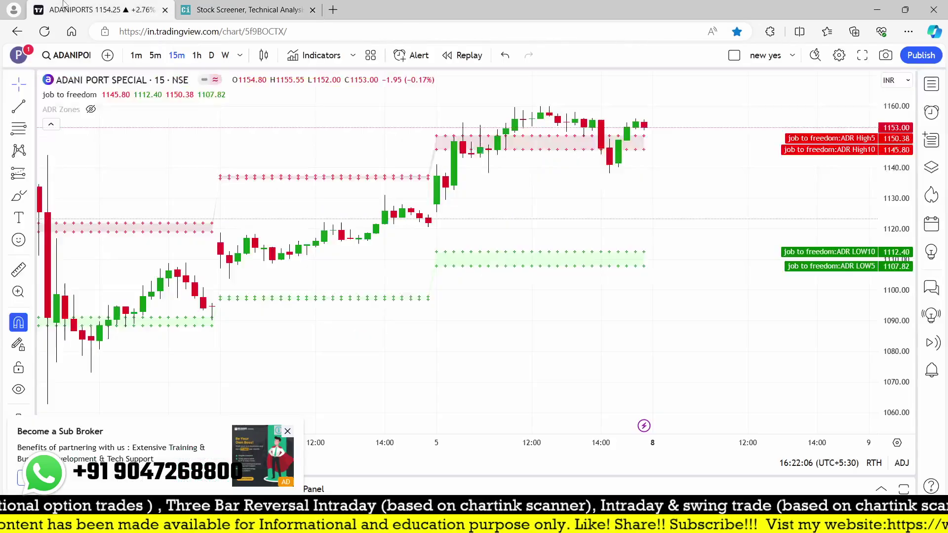
pyautogui.write('HINDCO')
pyautogui.press('Down')
pyautogui.press('Down')
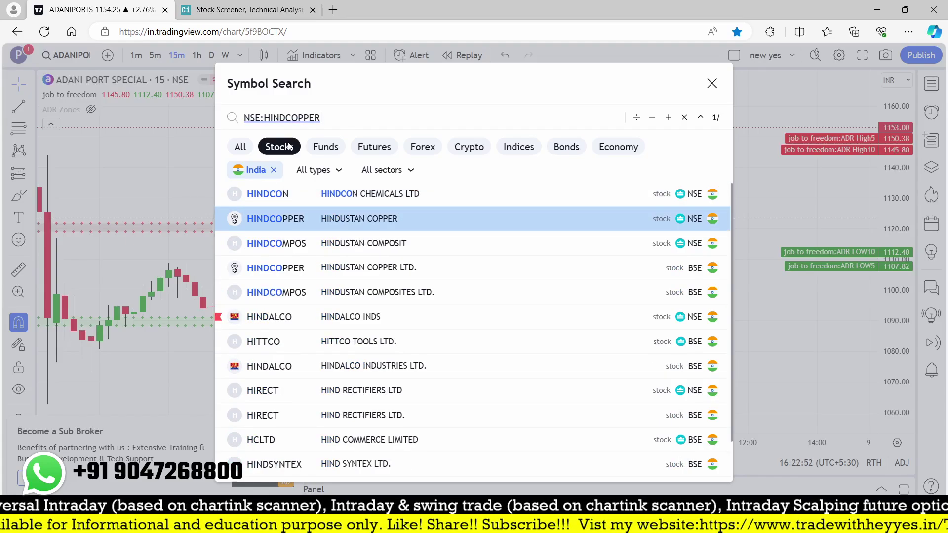
pyautogui.press('Return')
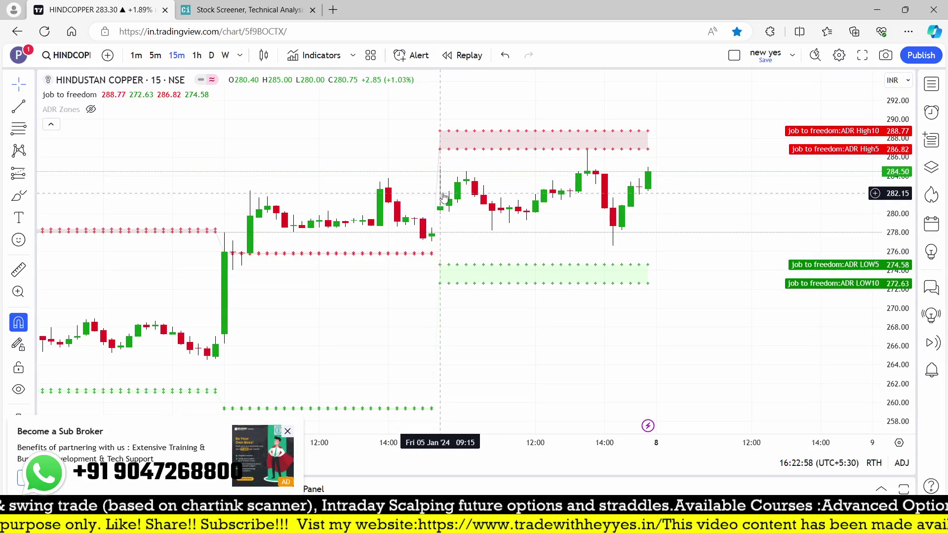
pyautogui.click(246, 10)
pyautogui.scroll(8, 347, 308)
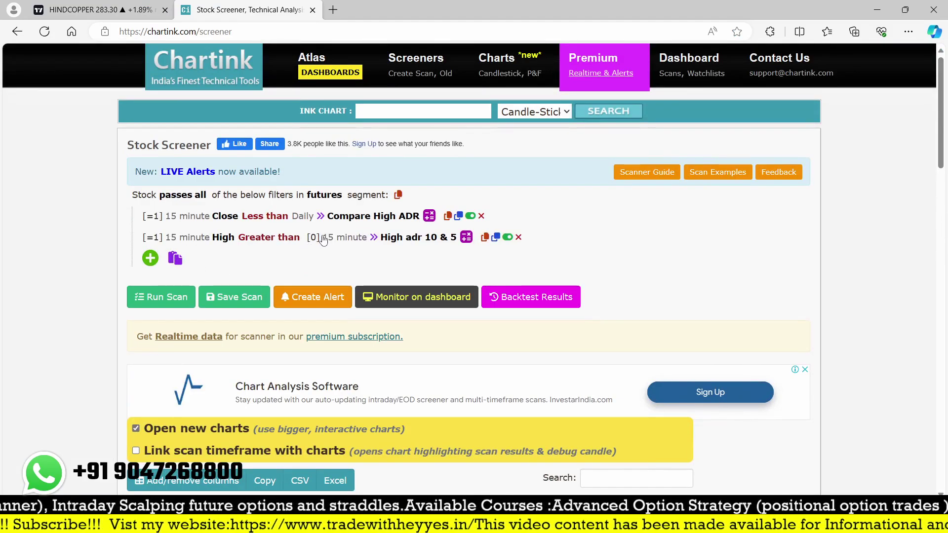
# - Change the compared ADR value's timeframe from 15 minute to Daily
pyautogui.click(332, 236)
pyautogui.click(314, 241)
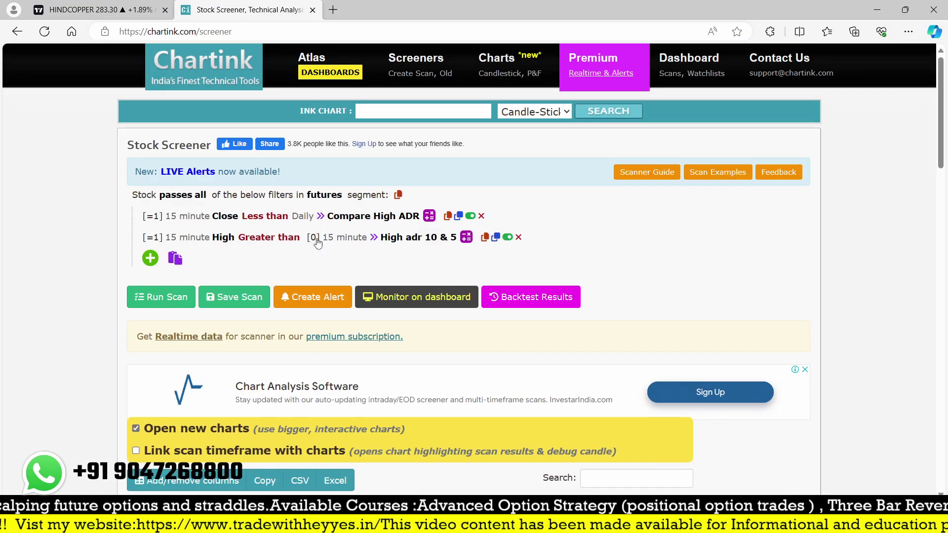
pyautogui.click(314, 241)
pyautogui.scroll(-4, 355, 364)
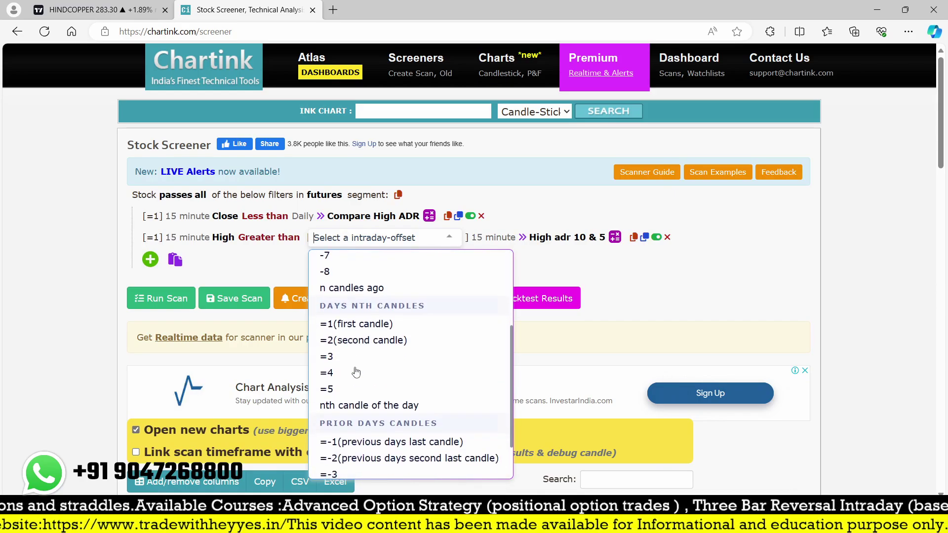
pyautogui.scroll(5, 353, 371)
pyautogui.write('ad')
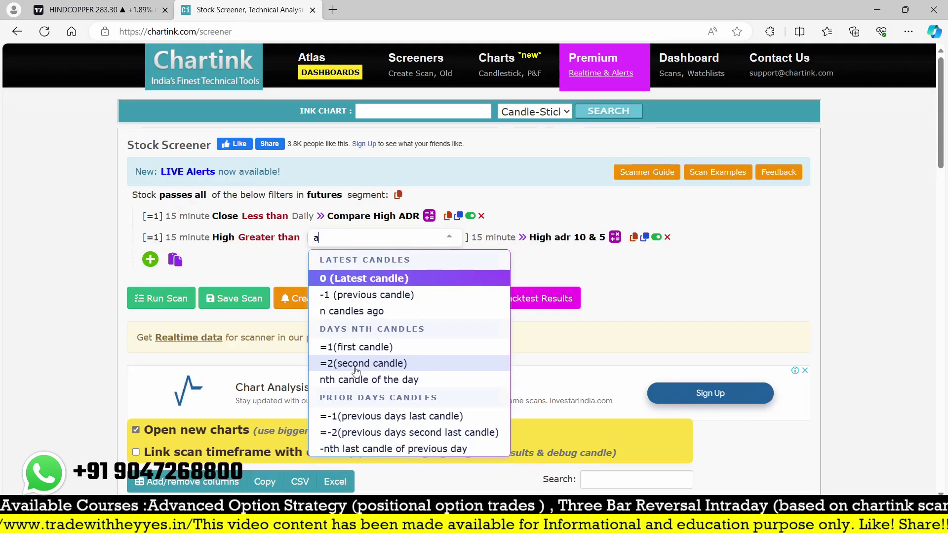
pyautogui.click(355, 241)
pyautogui.click(354, 241)
pyautogui.scroll(-3, 350, 387)
pyautogui.click(349, 413)
# - Rerun the scan and review the 8 results, led by IGL at 1.52%
pyautogui.click(161, 298)
pyautogui.scroll(-3, 487, 267)
pyautogui.scroll(-4, 487, 266)
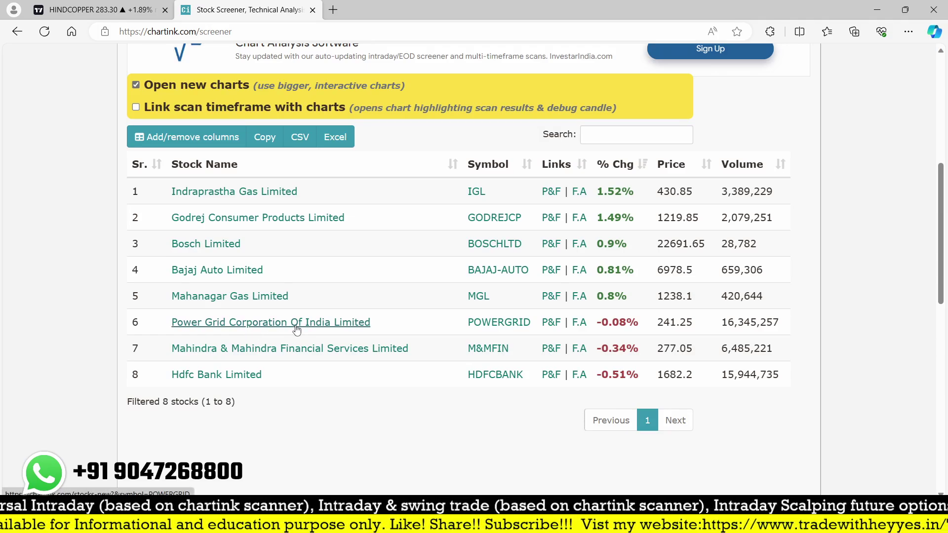
pyautogui.scroll(3, 296, 328)
pyautogui.scroll(-1, 296, 328)
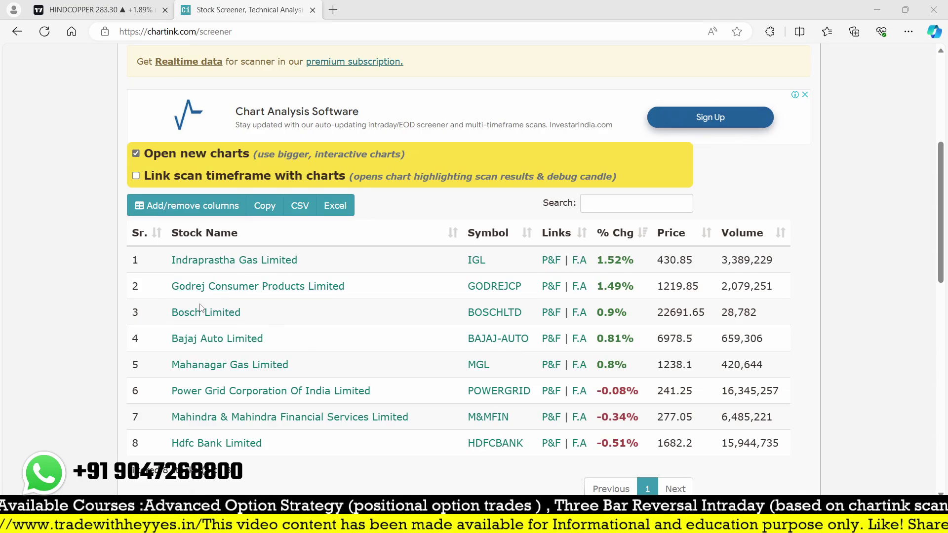
# - Open the IGL chart in TradingView and pan to the 5 Jan candles
pyautogui.click(94, 9)
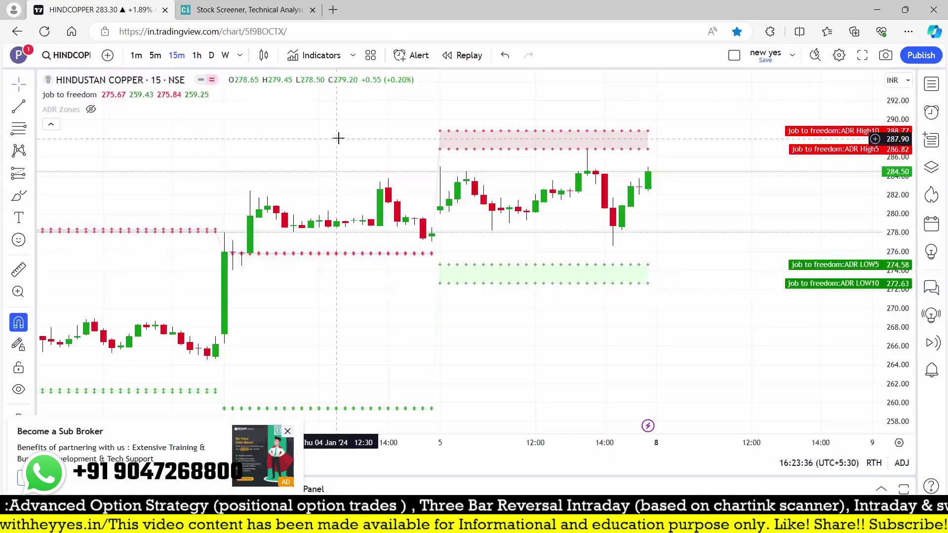
pyautogui.write('ID')
pyautogui.press('BackSpace')
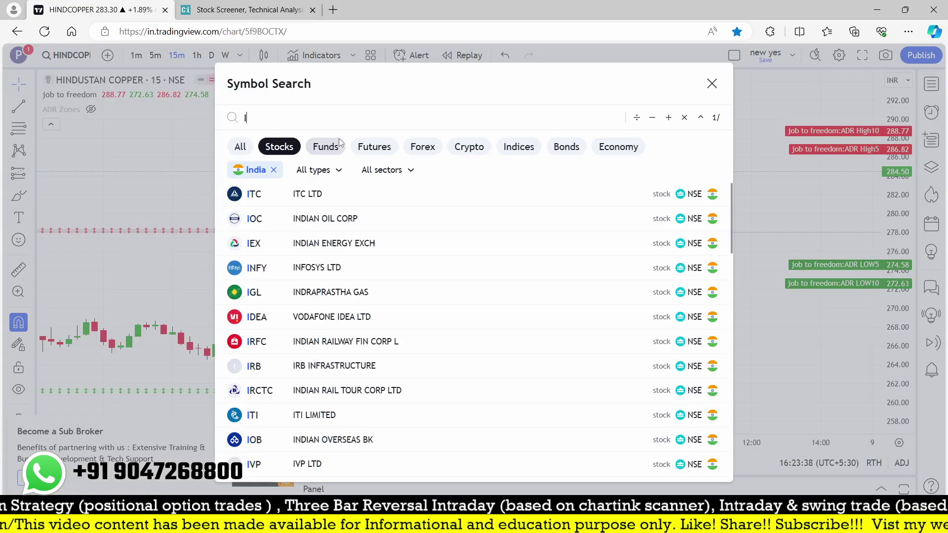
pyautogui.write('GL')
pyautogui.click(336, 199)
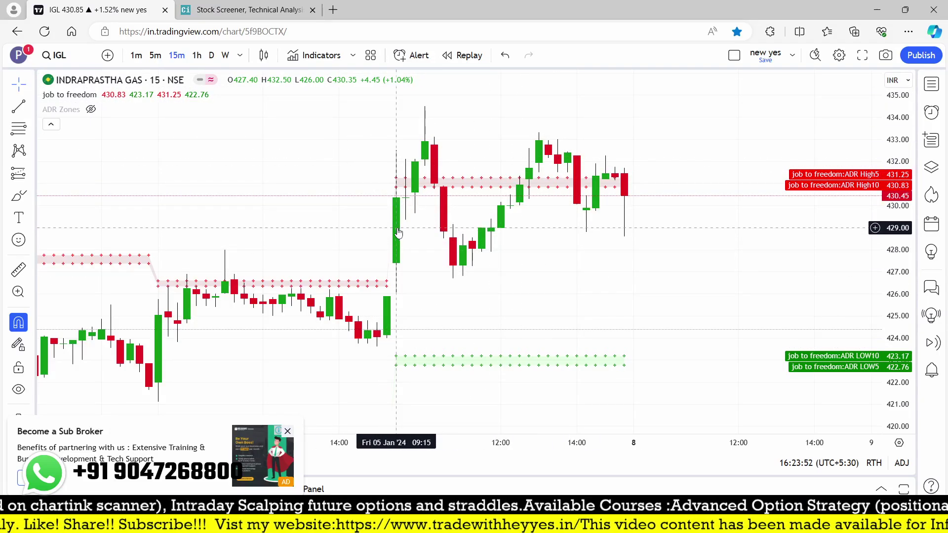
pyautogui.scroll(2, 321, 270)
pyautogui.moveTo(321, 271); pyautogui.dragTo(409, 259)
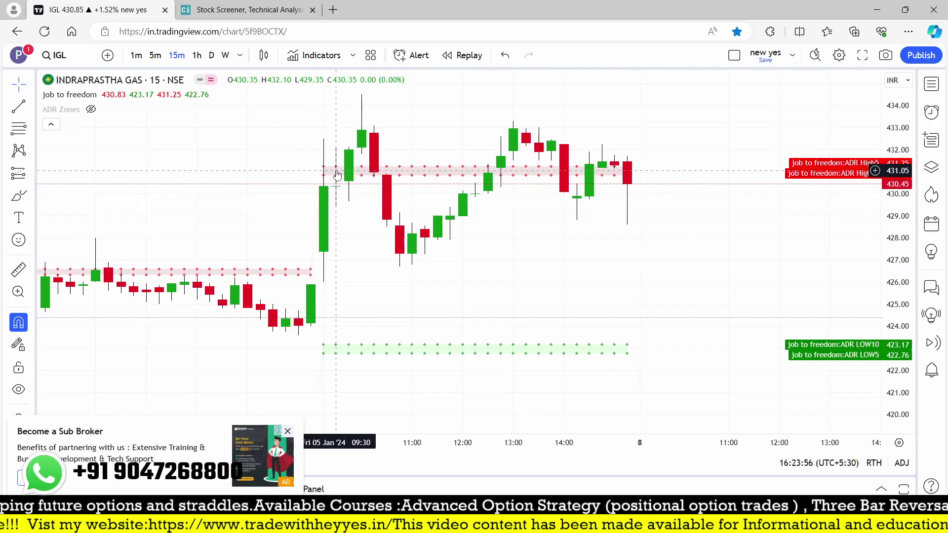
# - Return to Chartink and start adding a new filter to the scan
pyautogui.click(256, 9)
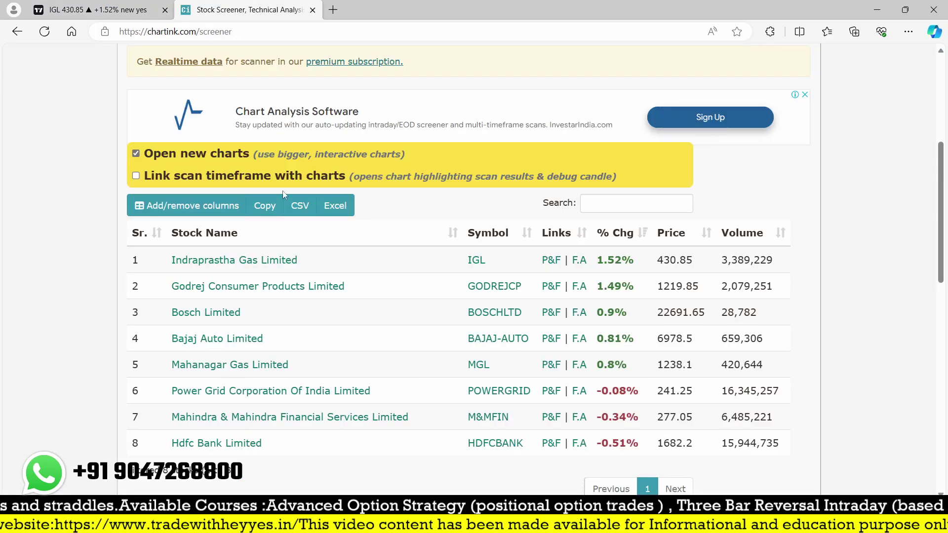
pyautogui.scroll(5, 175, 296)
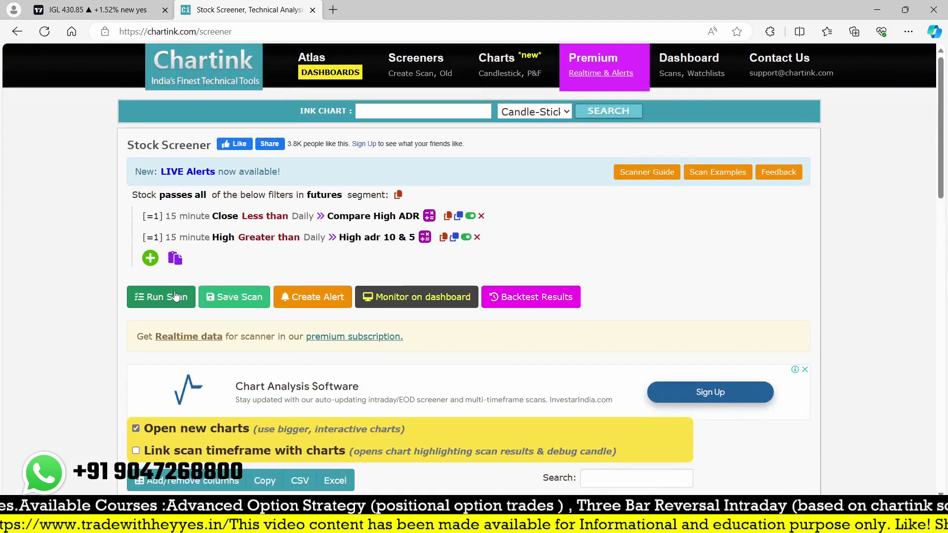
pyautogui.click(150, 258)
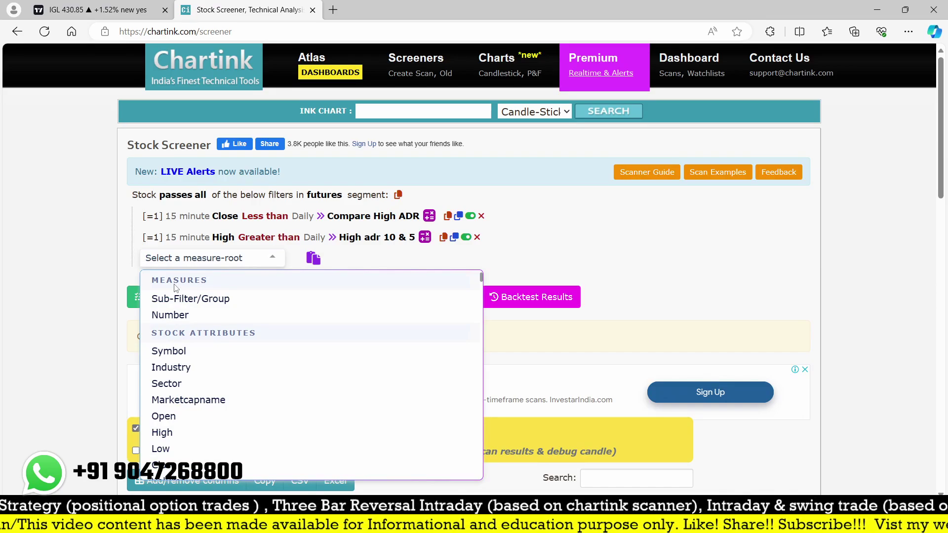
# - Build a third filter comparing Close Less than Open
pyautogui.write('close')
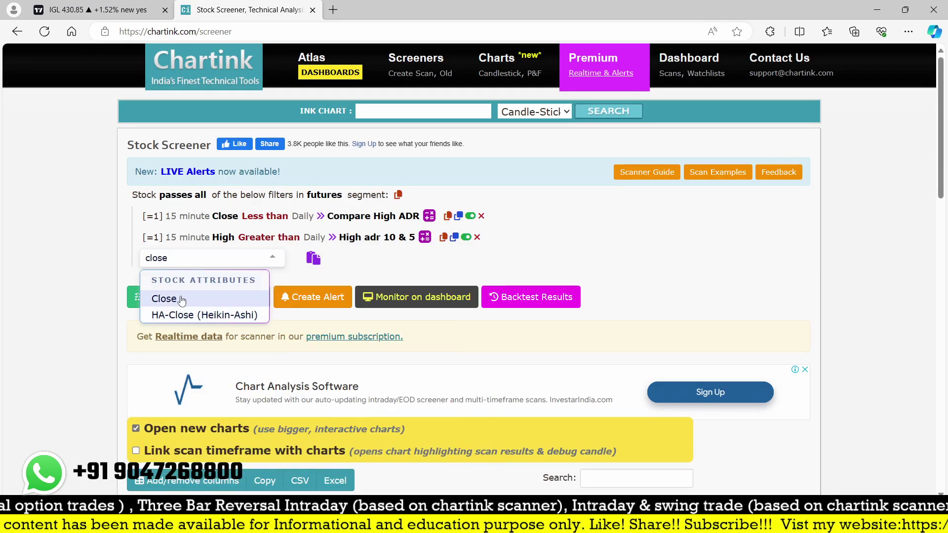
pyautogui.click(183, 298)
pyautogui.write('less')
pyautogui.click(227, 297)
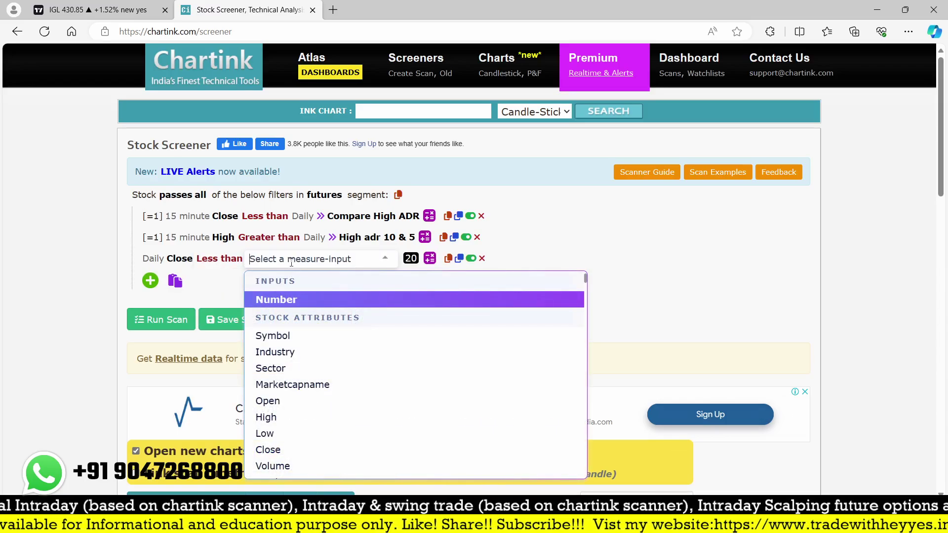
pyautogui.write('open')
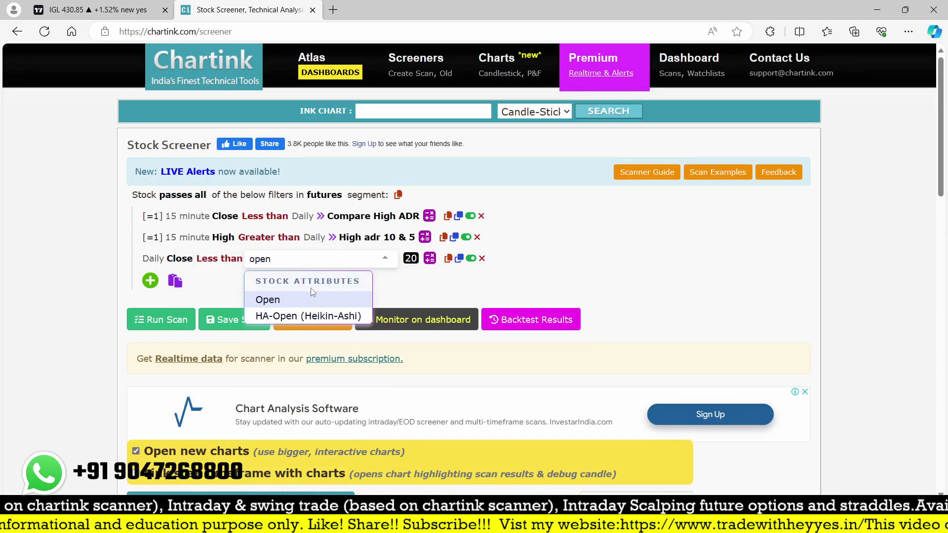
pyautogui.click(311, 294)
# - Set both the Open and the Close to the day's first 15-minute candle
pyautogui.click(264, 257)
pyautogui.write('15')
pyautogui.press('Return')
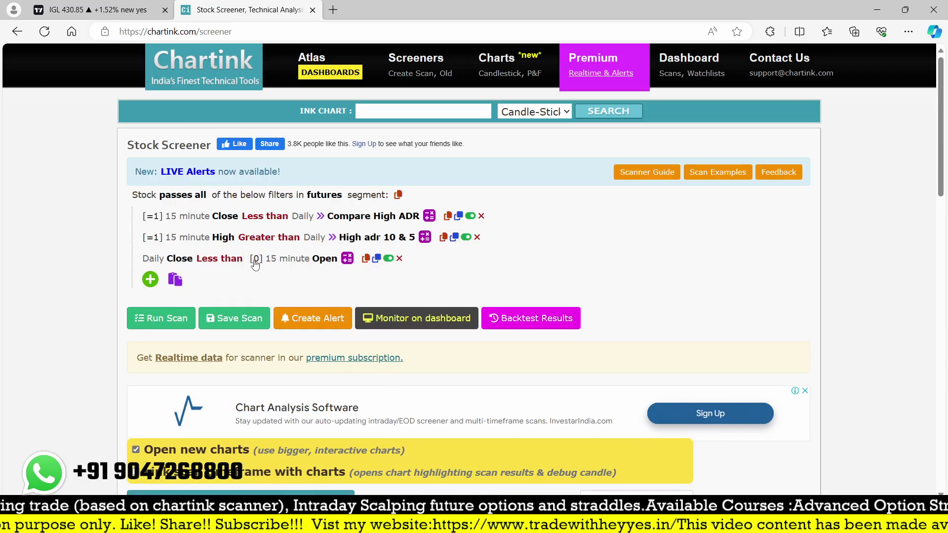
pyautogui.click(257, 260)
pyautogui.scroll(-1, 284, 453)
pyautogui.click(284, 451)
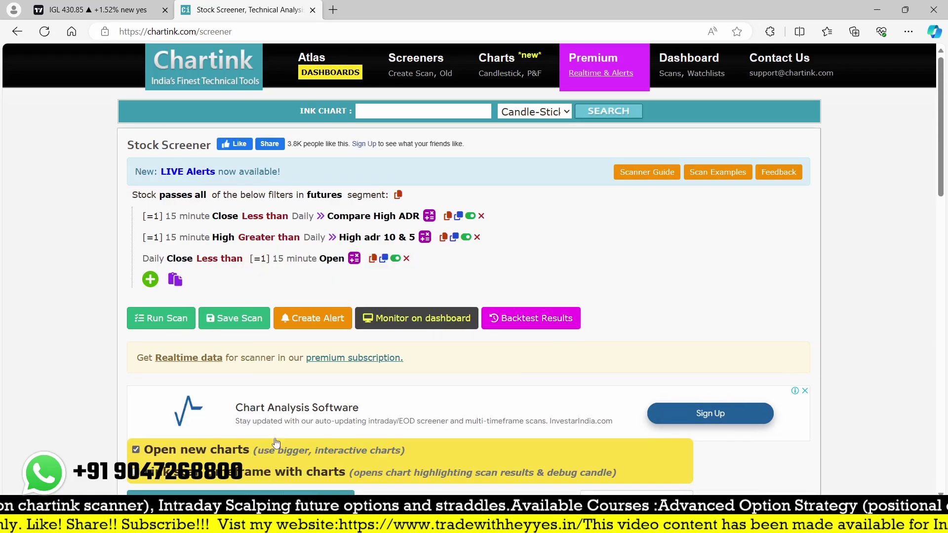
pyautogui.click(155, 259)
pyautogui.write('15')
pyautogui.press('Return')
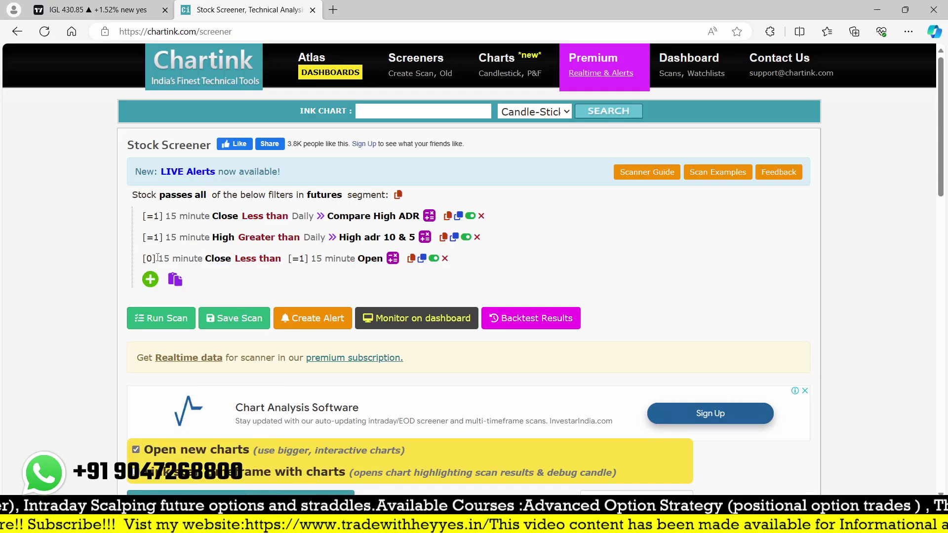
pyautogui.click(154, 259)
pyautogui.scroll(-2, 162, 446)
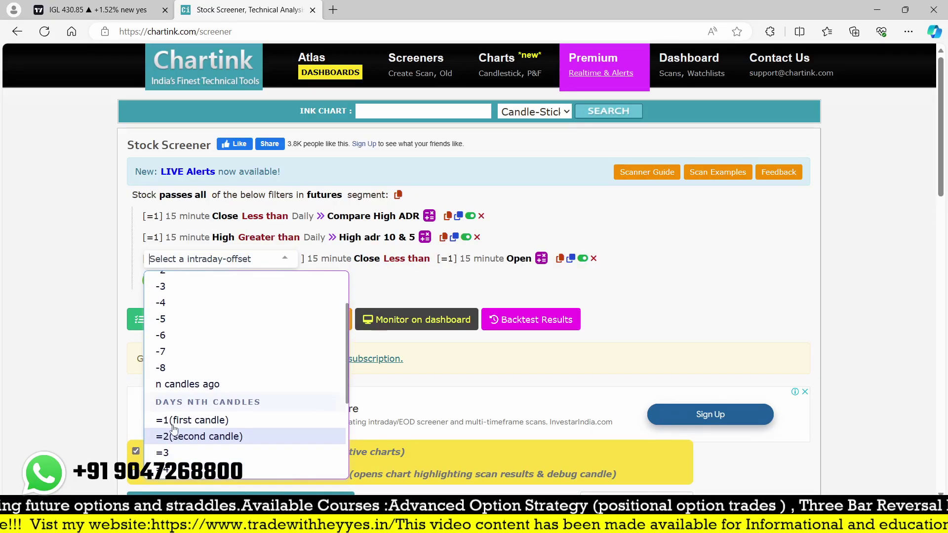
pyautogui.click(187, 419)
# - Run the three-filter scan, which returns only HDFCBANK at -0.51%
pyautogui.click(152, 317)
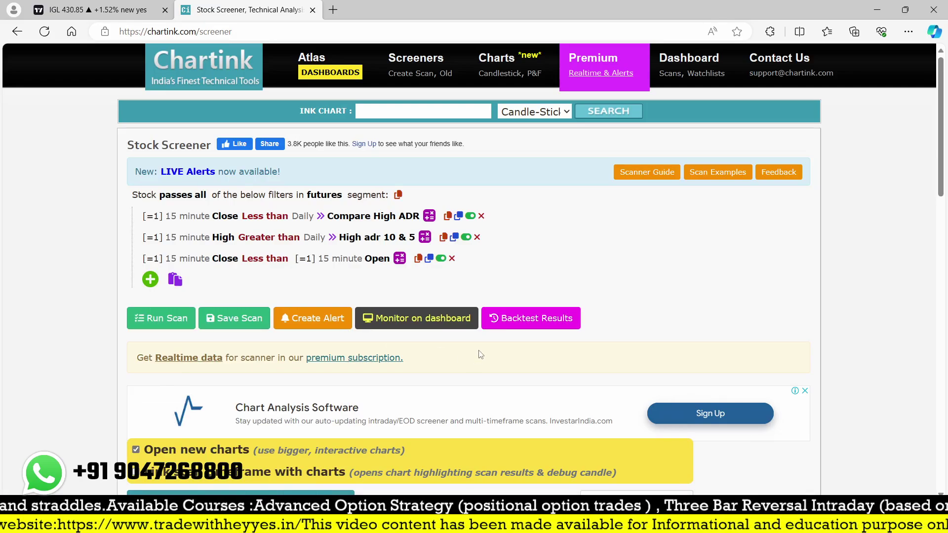
pyautogui.scroll(-7, 504, 309)
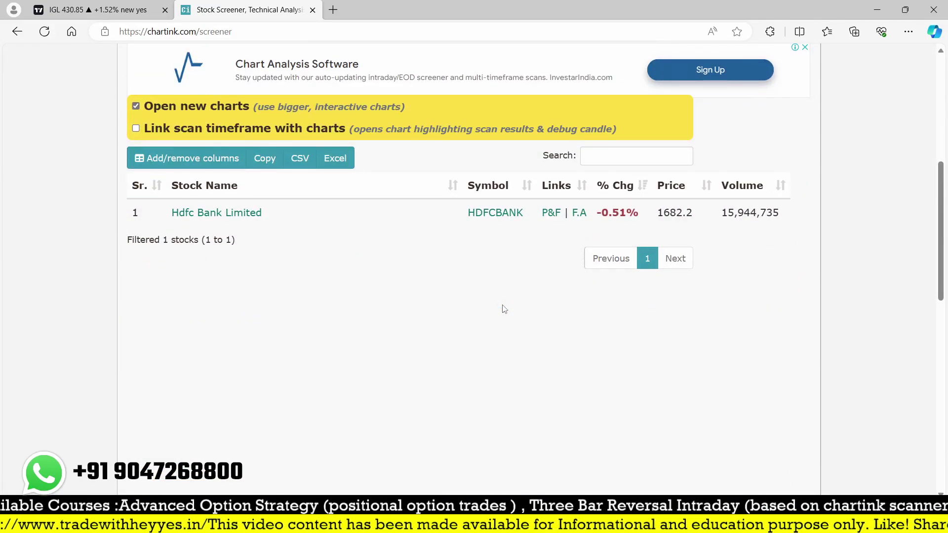
pyautogui.scroll(-8, 502, 304)
pyautogui.scroll(12, 502, 304)
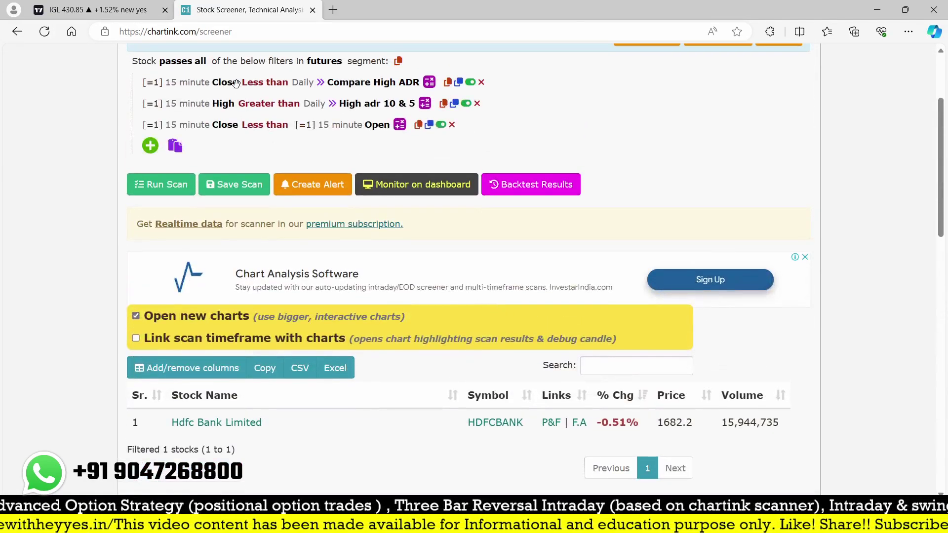
# - Load the NSE:HDFCBANK chart, dismiss the ad, widen the price axis to about 1650–1720, then return to Chartink
pyautogui.click(99, 10)
pyautogui.write('H')
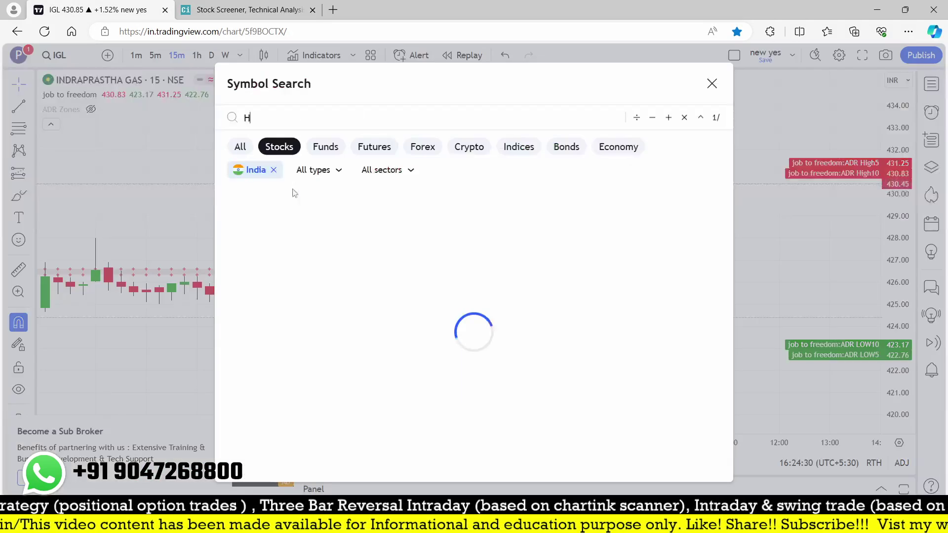
pyautogui.write('DFC')
pyautogui.press('Down')
pyautogui.press('Down')
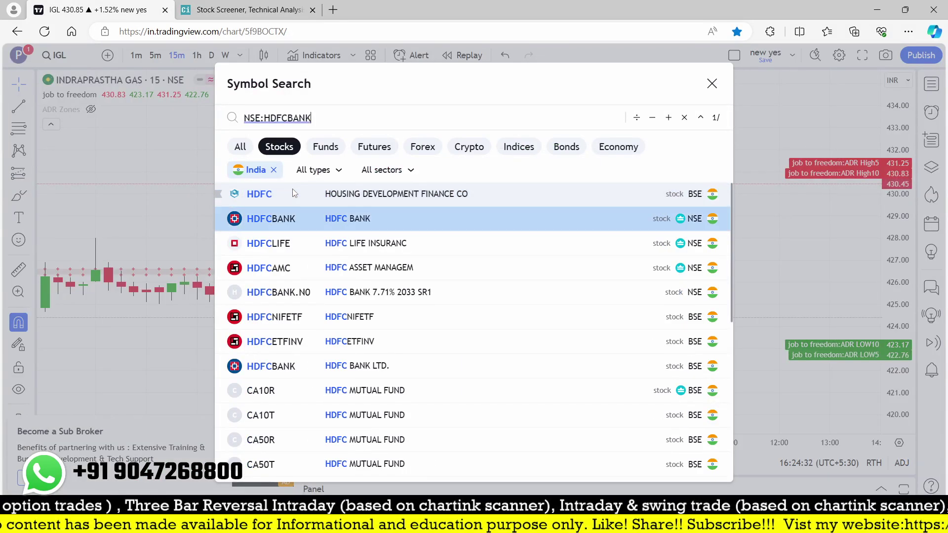
pyautogui.press('Return')
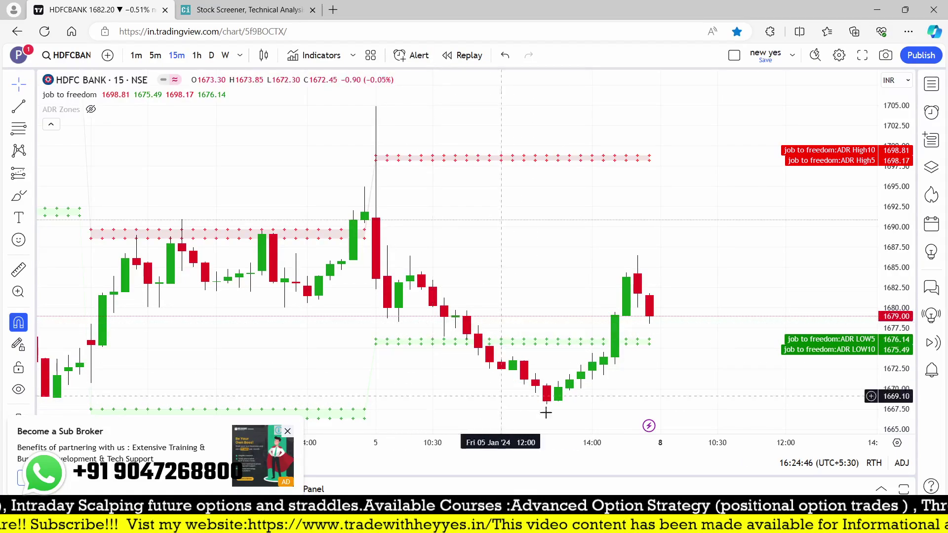
pyautogui.click(288, 431)
pyautogui.scroll(-3, 469, 297)
pyautogui.moveTo(891, 192); pyautogui.dragTo(891, 232)
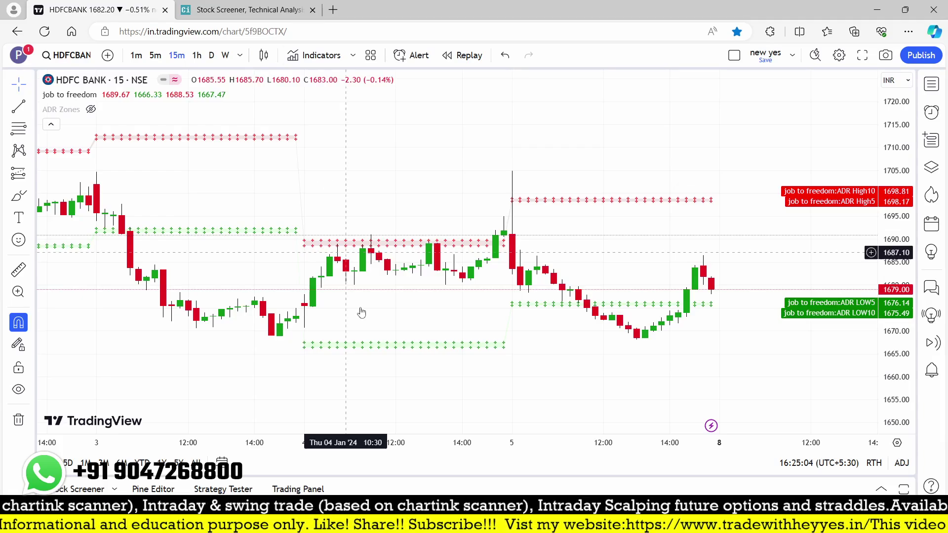
pyautogui.click(249, 9)
pyautogui.scroll(-5, 436, 240)
pyautogui.scroll(8, 437, 239)
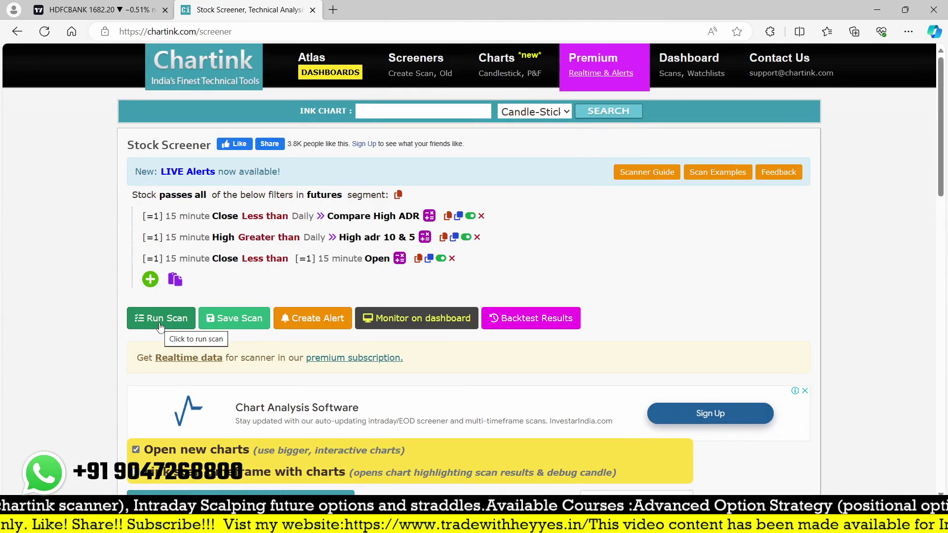
# - Save the scan as 'test' and scroll its page to the GLENMARK backtest hit
pyautogui.click(240, 319)
pyautogui.click(216, 96)
pyautogui.write('test')
pyautogui.press('Escape')
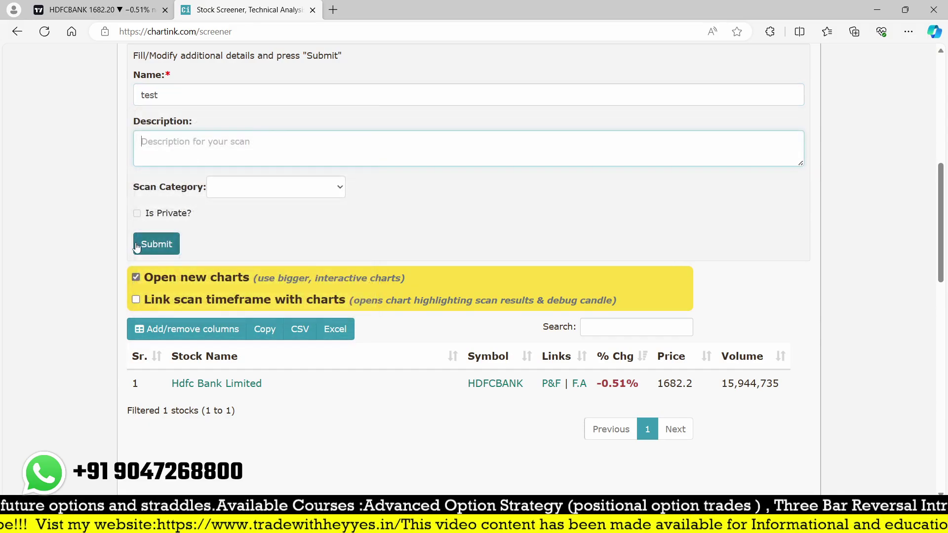
pyautogui.click(153, 244)
pyautogui.scroll(-15, 430, 269)
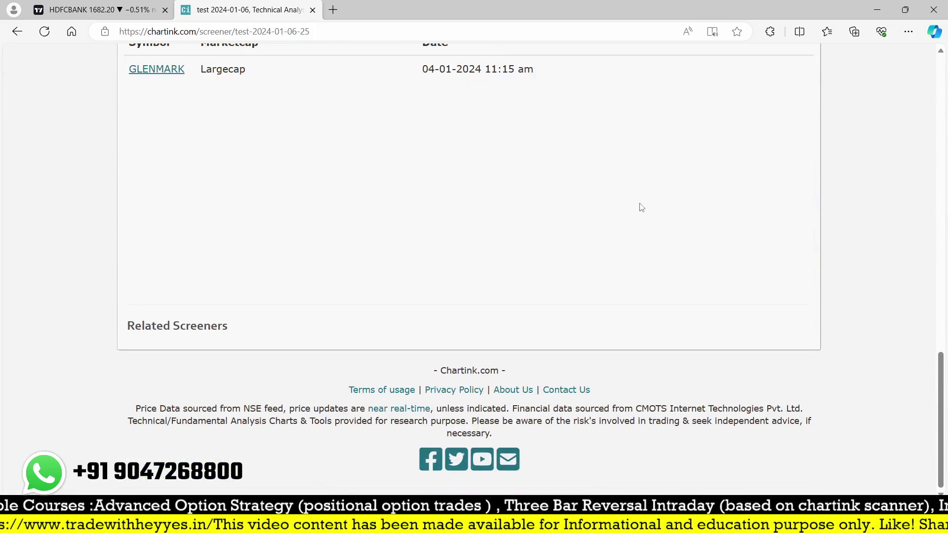
# - Load the NSE:GLENMARK chart in TradingView
pyautogui.click(173, 14)
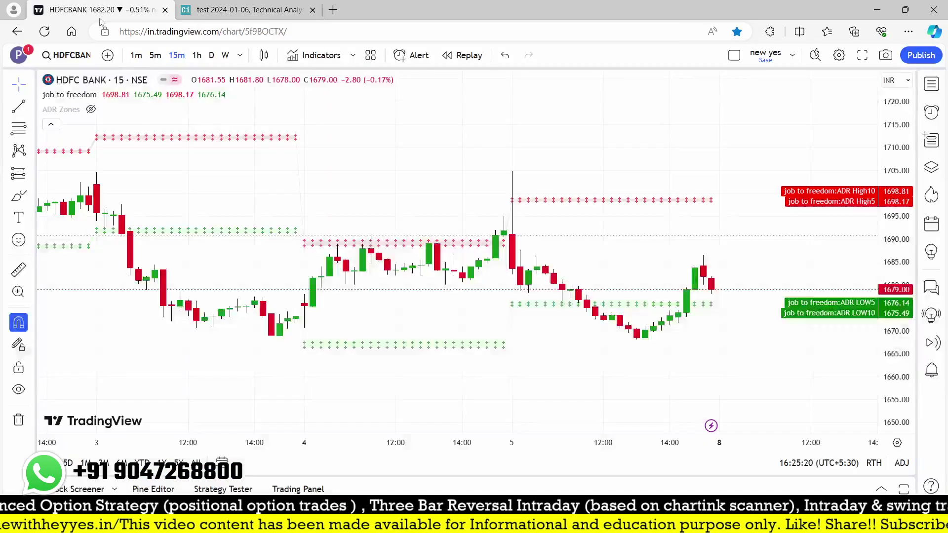
pyautogui.click(207, 9)
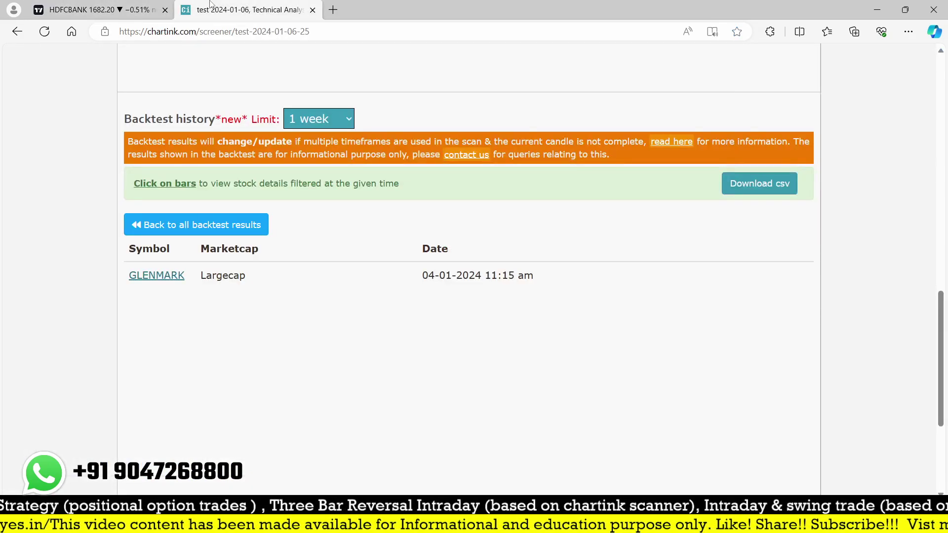
pyautogui.click(98, 9)
pyautogui.write('GLEN')
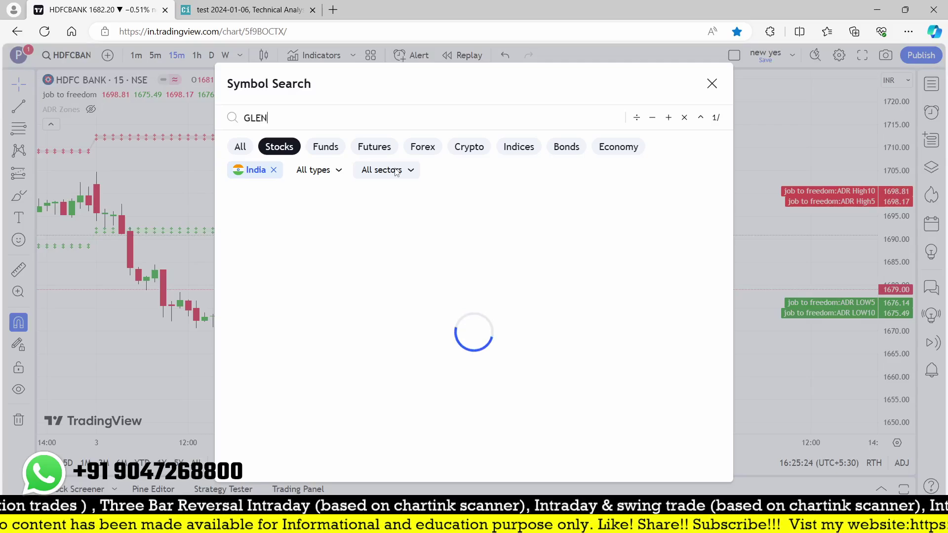
pyautogui.press('Down')
pyautogui.press('Return')
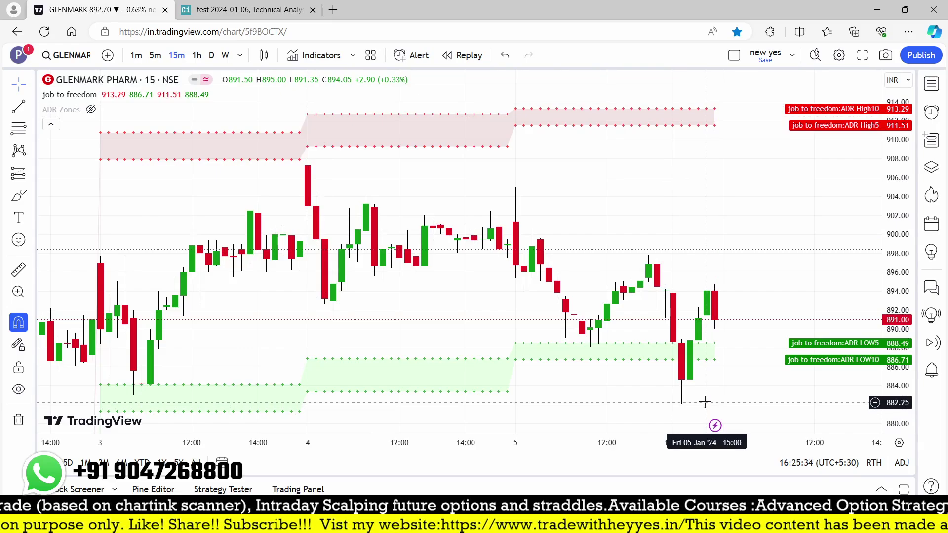
# - In Chartink, go back to the backtest bar chart and inspect a teal bar's stock
pyautogui.click(243, 4)
pyautogui.click(224, 217)
pyautogui.click(533, 374)
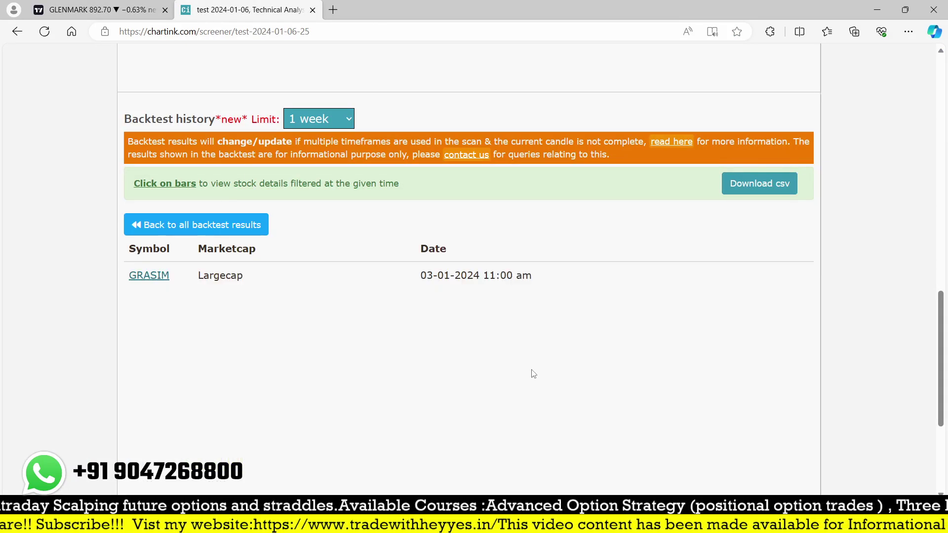
# - Load the GRASIM chart in TradingView, then return to the Chartink backtest chart
pyautogui.click(92, 4)
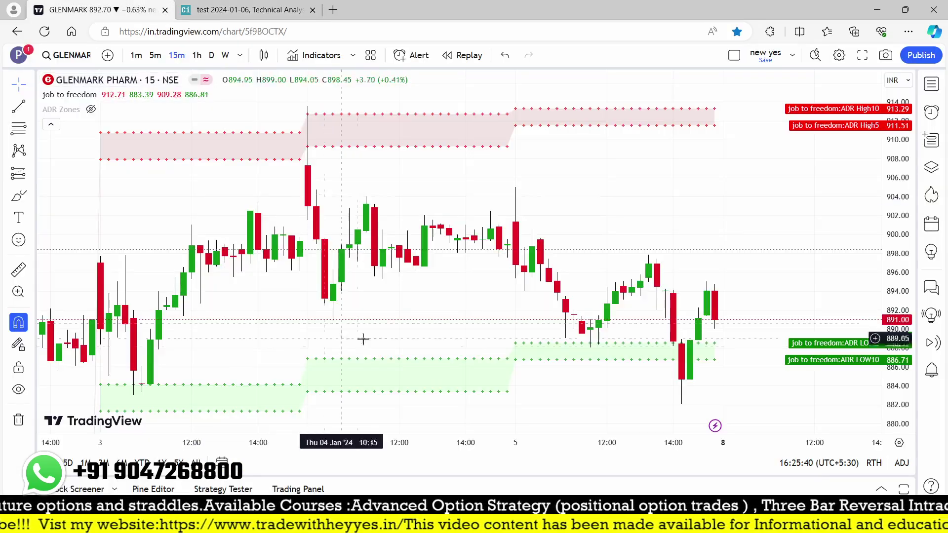
pyautogui.write('GRASIM')
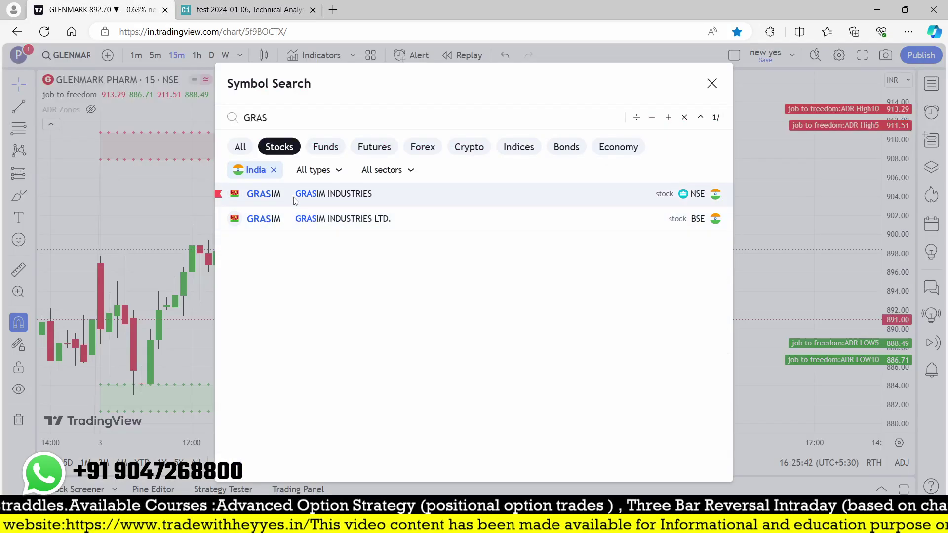
pyautogui.press('Return')
pyautogui.scroll(-2, 360, 222)
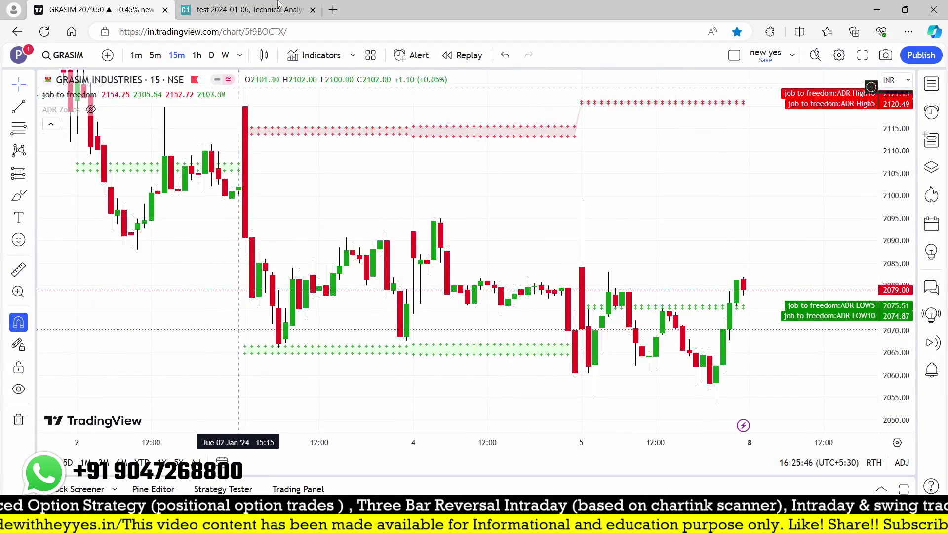
pyautogui.click(292, 9)
pyautogui.click(99, 10)
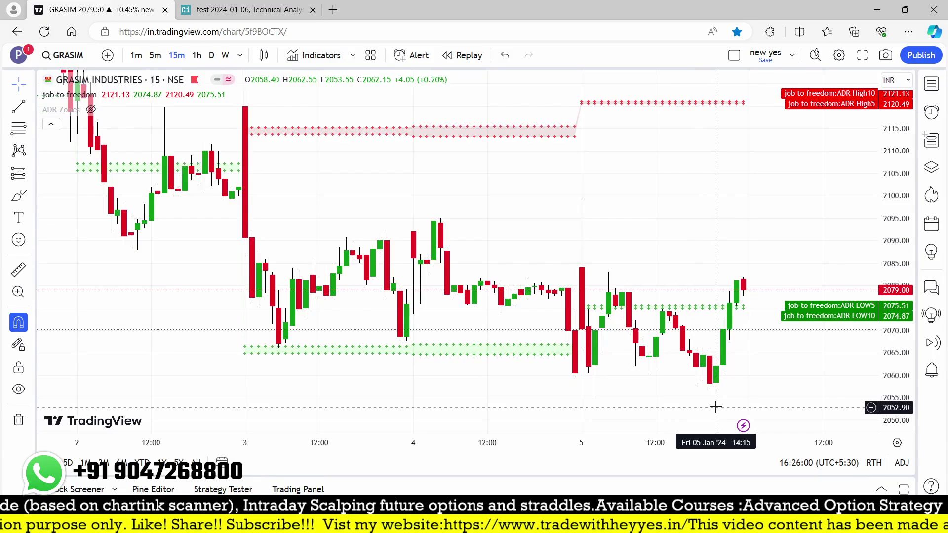
pyautogui.click(247, 10)
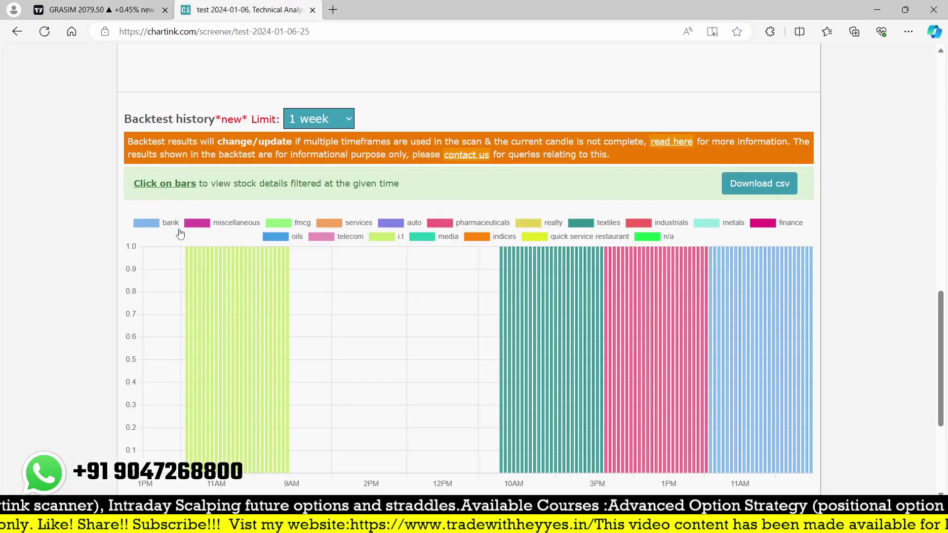
# - Check the i.t backtest bar, then inspect INFY's chart around 29 Dec 2023 and 3–4 Jan
pyautogui.click(243, 318)
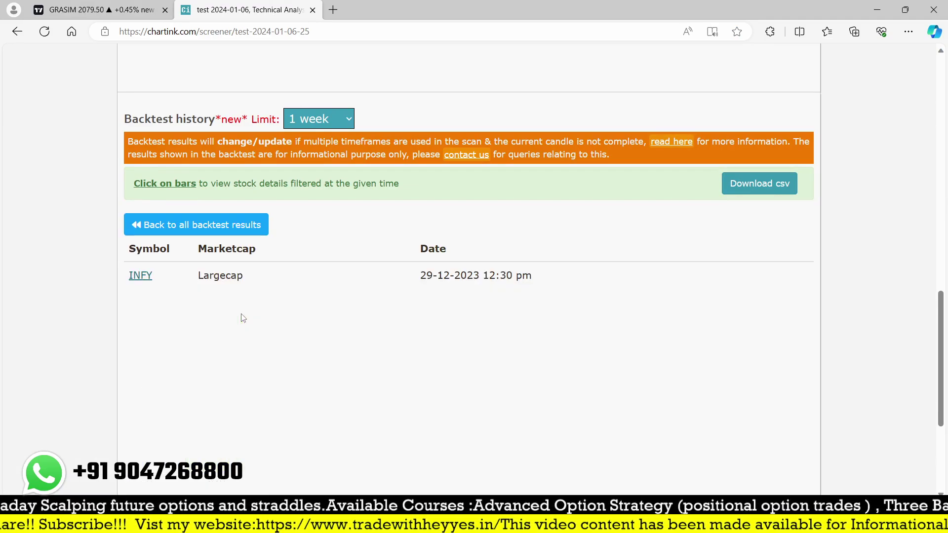
pyautogui.click(99, 10)
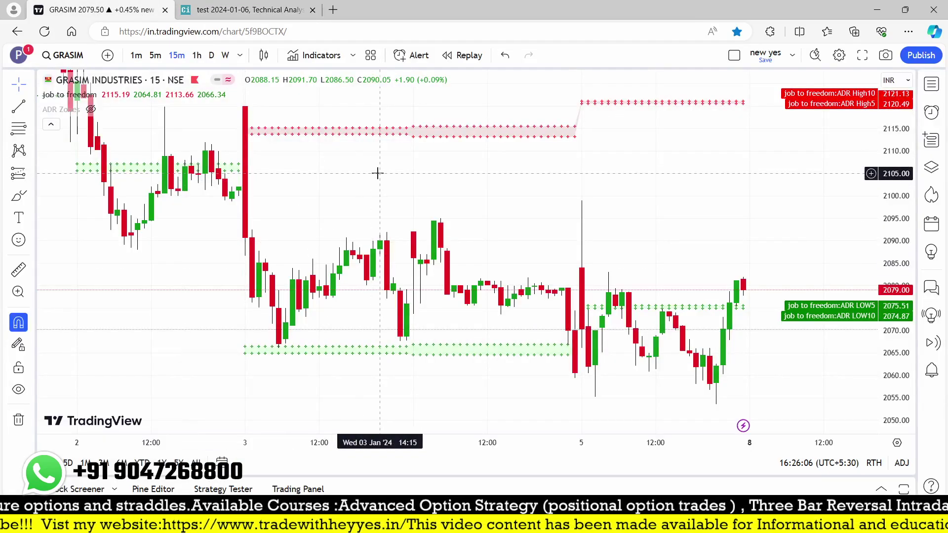
pyautogui.write('INFY')
pyautogui.press('Return')
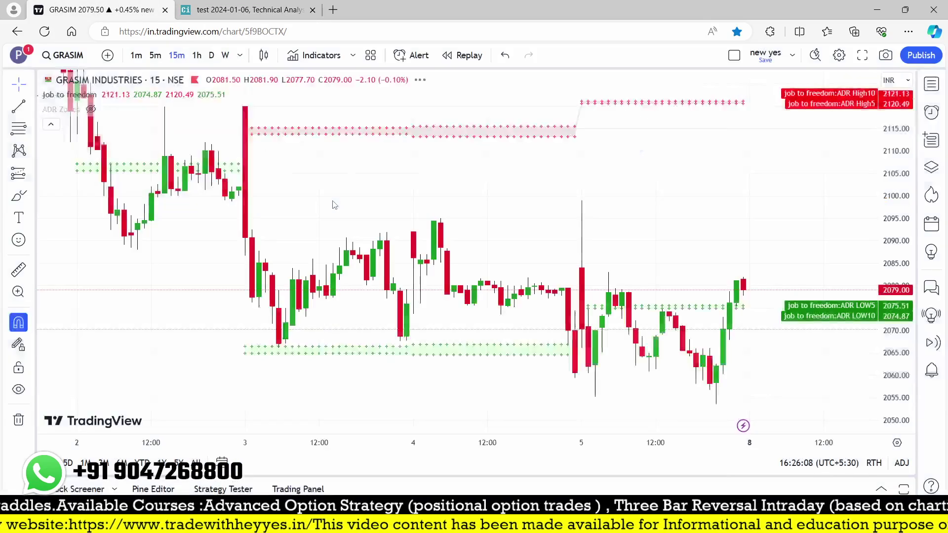
pyautogui.moveTo(366, 286); pyautogui.dragTo(660, 332)
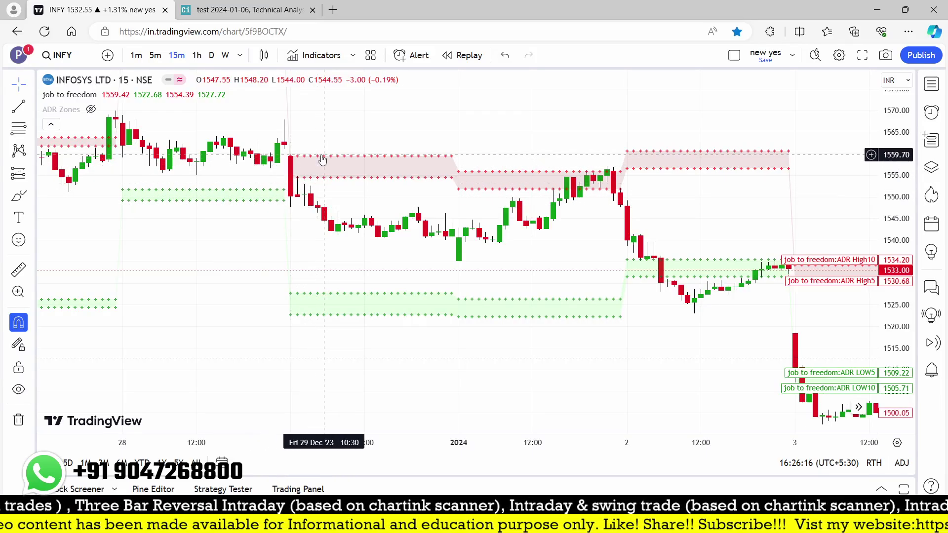
pyautogui.moveTo(440, 271); pyautogui.dragTo(248, 269)
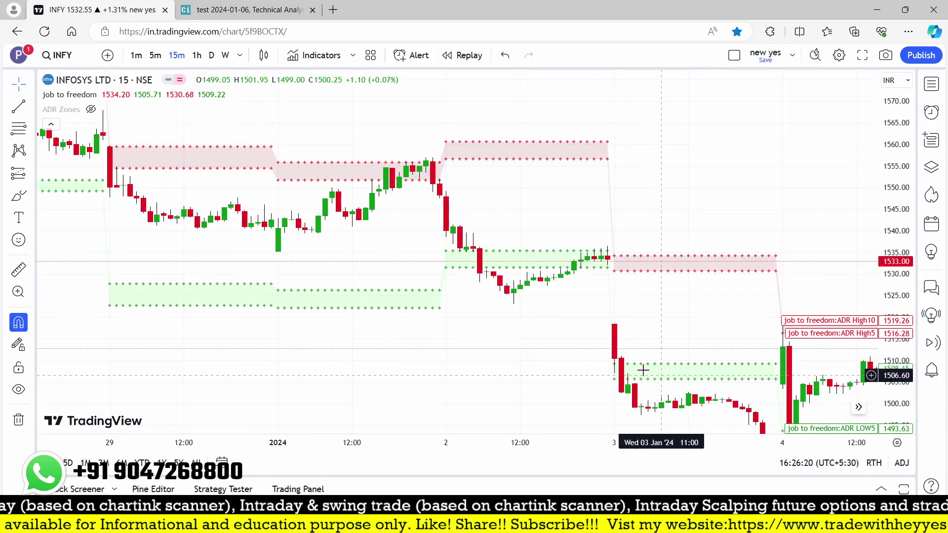
pyautogui.click(247, 10)
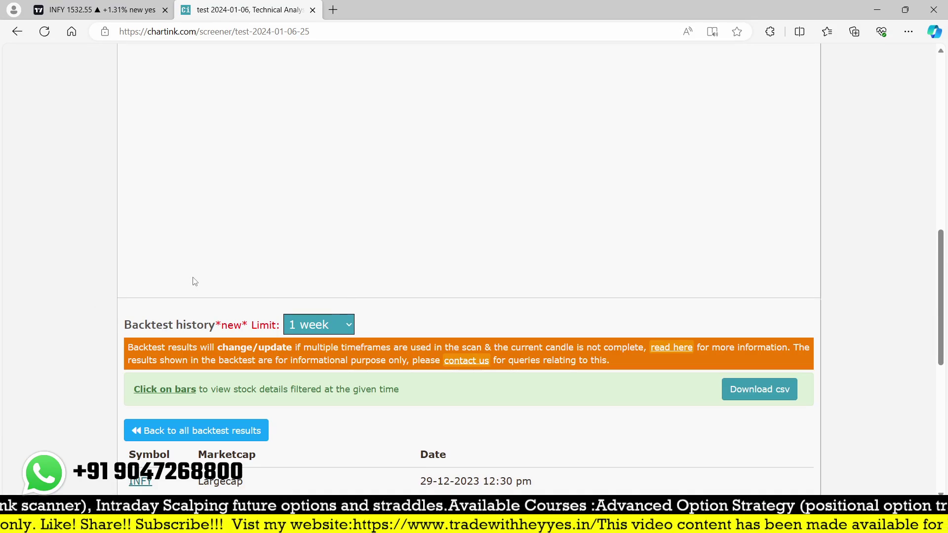
# - Scroll to the top of the saved test scan page and dismiss the banner ad
pyautogui.scroll(15, 328, 224)
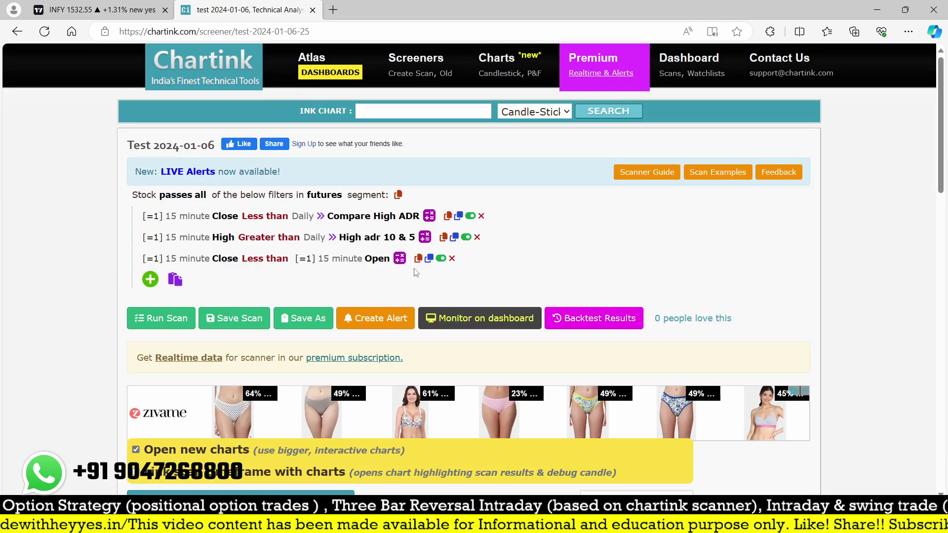
pyautogui.click(808, 395)
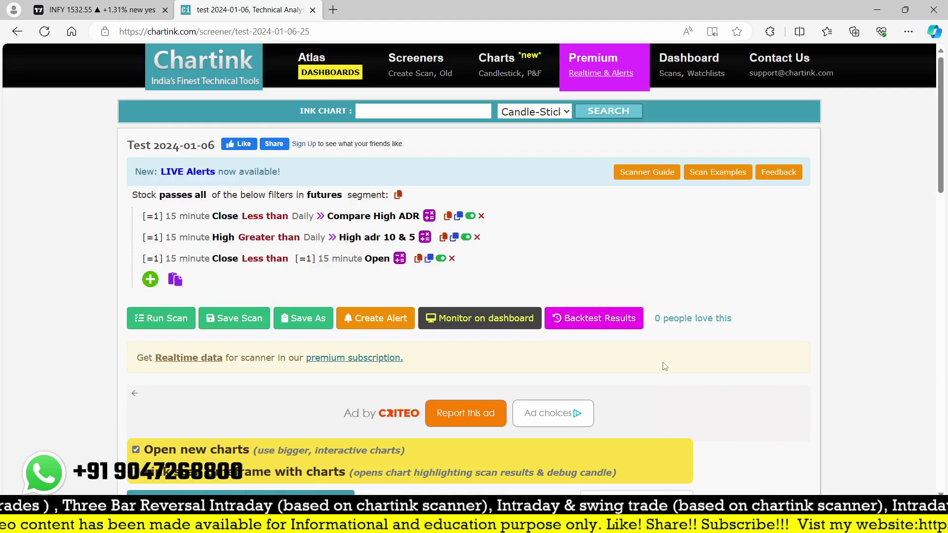